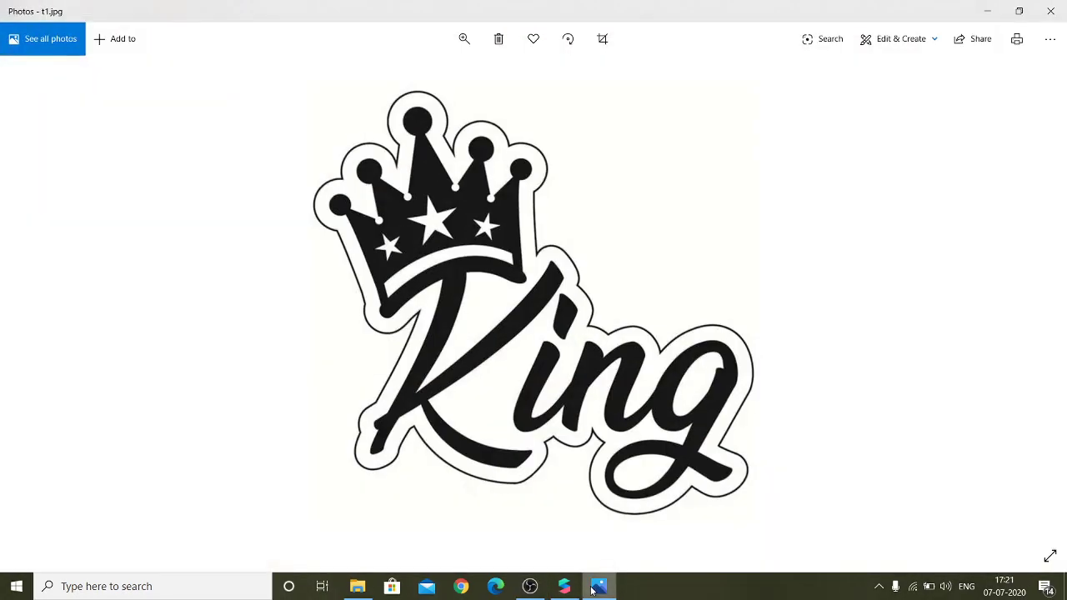
# Step: Leave the King crown picture in Photos and bring up the blank Spark AR Studio project
pyautogui.click(564, 586)
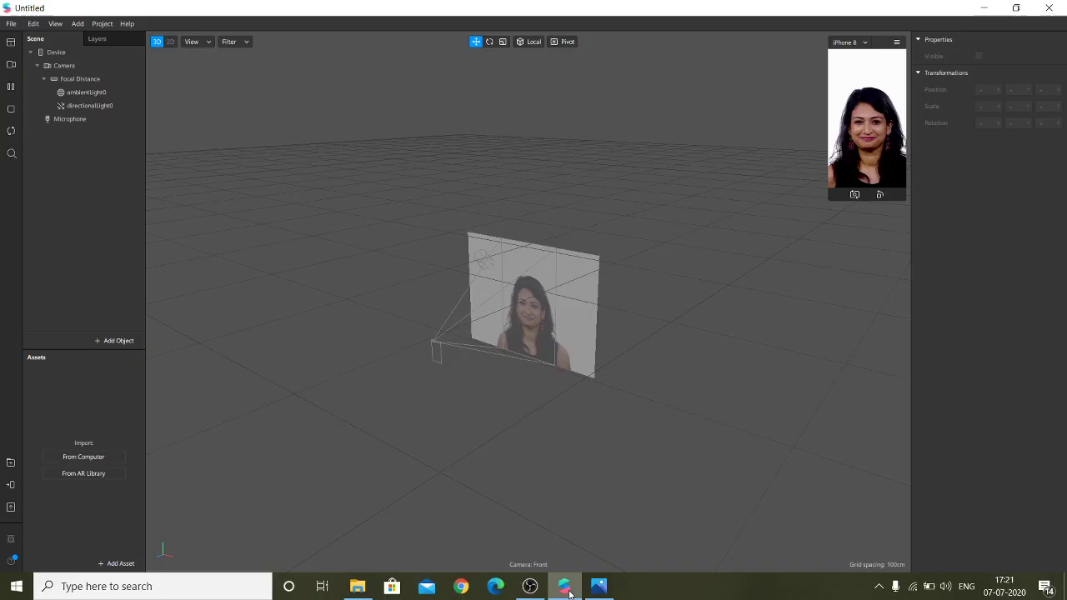
# Step: Switch to the browser showing Pixlr X's history of edited images
pyautogui.click(461, 586)
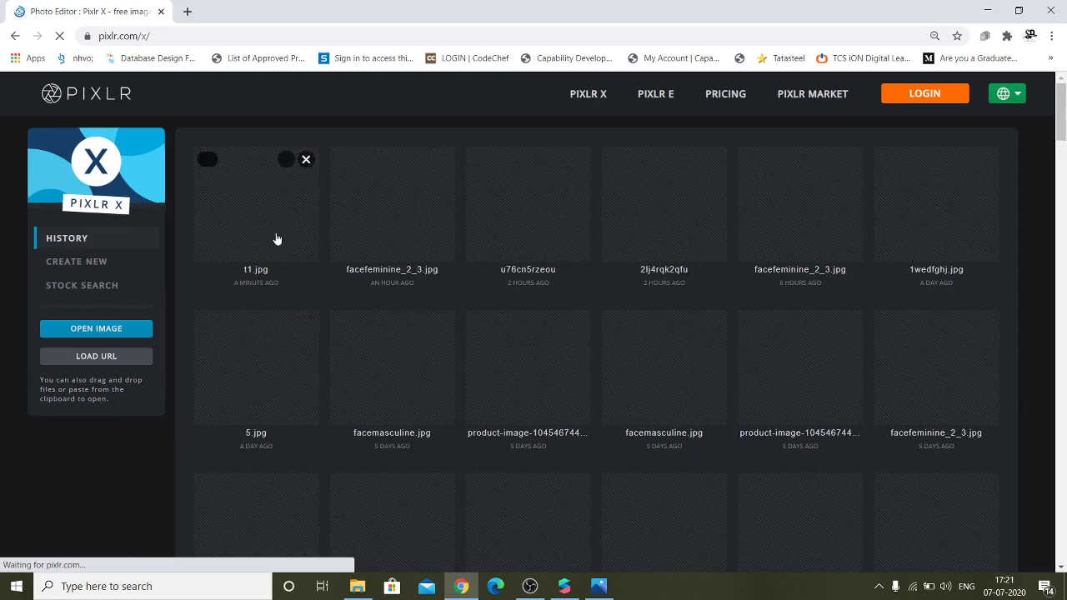
# Step: Open t1.jpg from the SparkAr_WS folder through Add Image > Browse
pyautogui.moveTo(256, 205)
pyautogui.click(276, 237)
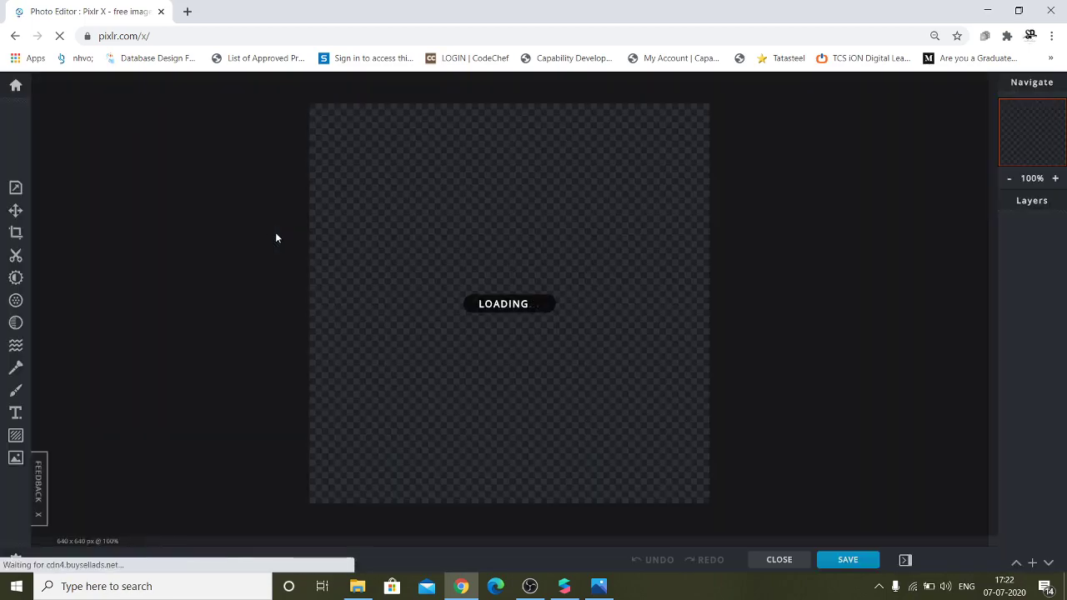
pyautogui.click(15, 457)
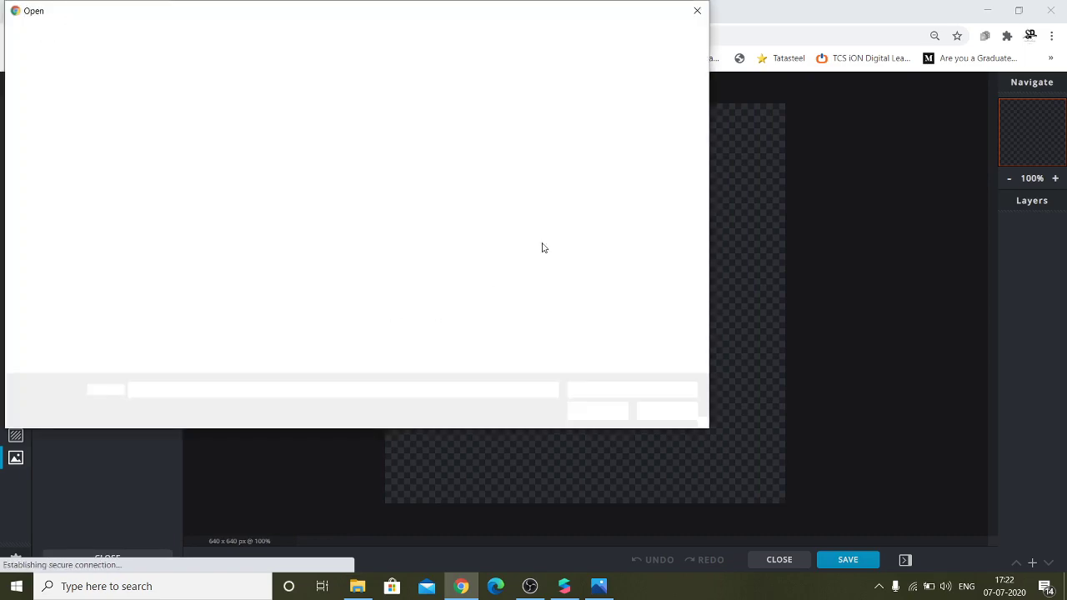
pyautogui.click(678, 17)
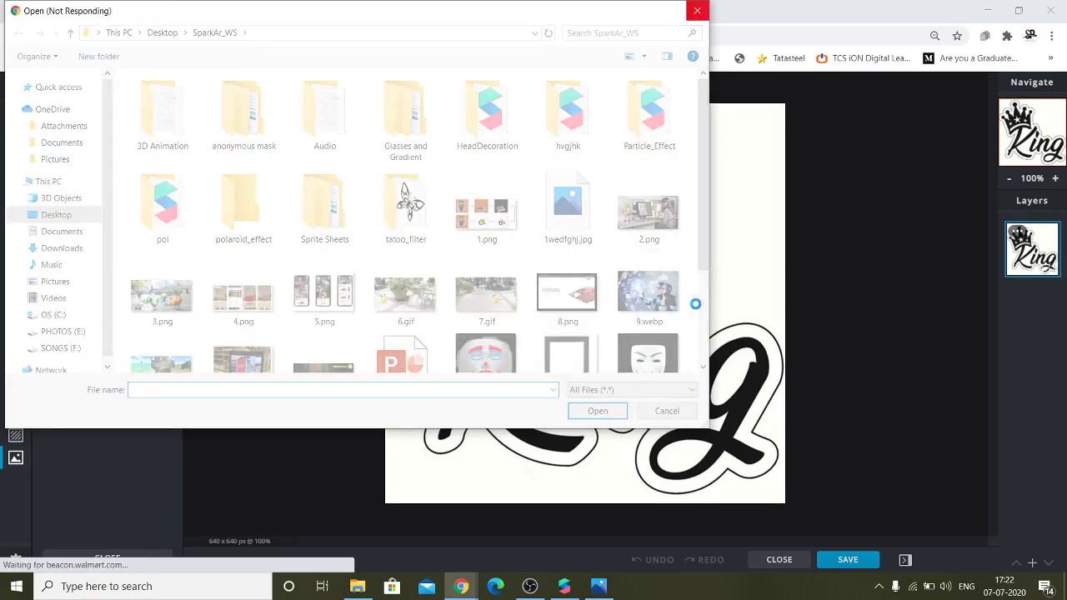
pyautogui.scroll(-5, 673, 101)
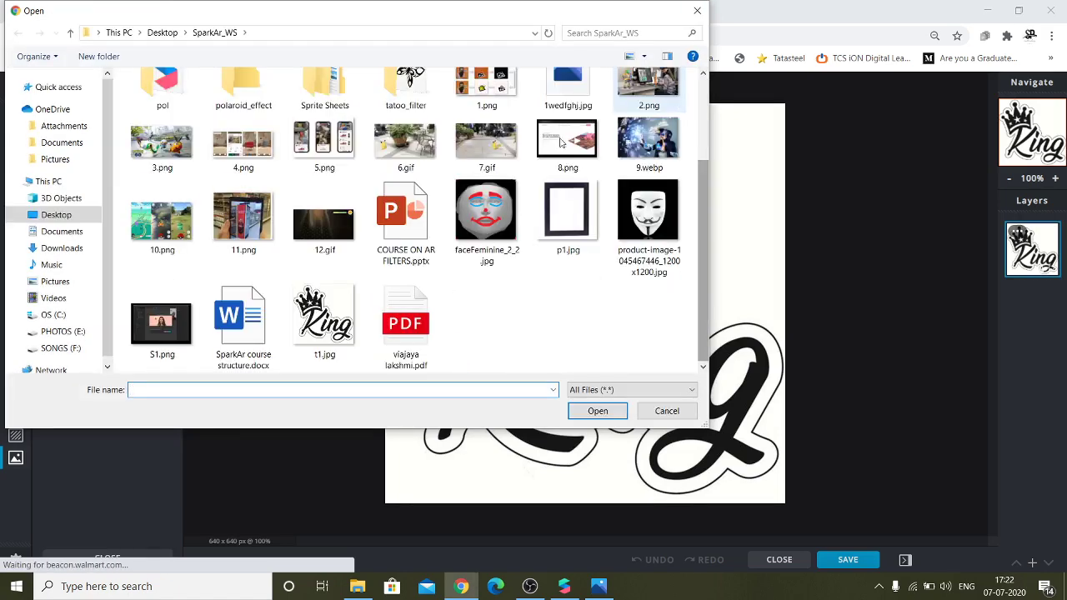
pyautogui.click(324, 317)
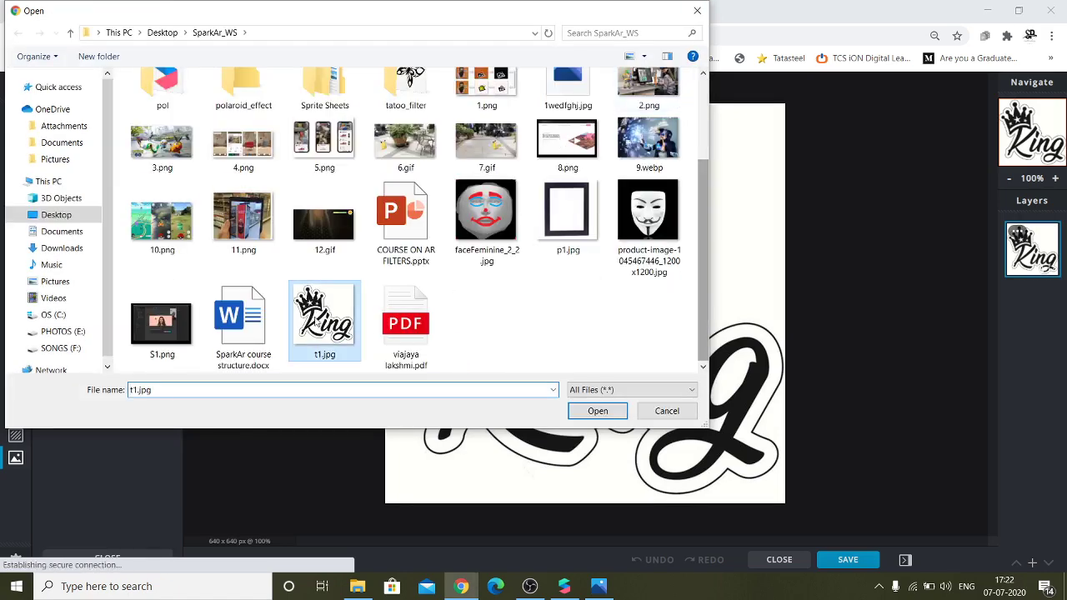
pyautogui.click(612, 405)
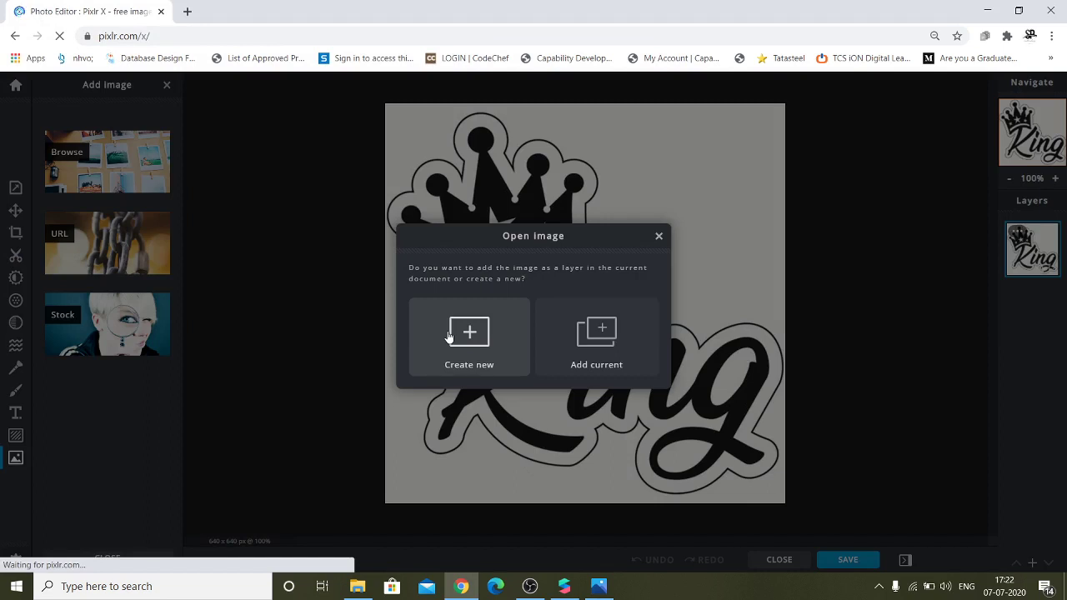
# Step: Open t1 as a new document and remove its white background with Magic Cutout, keeping the outline
pyautogui.click(448, 336)
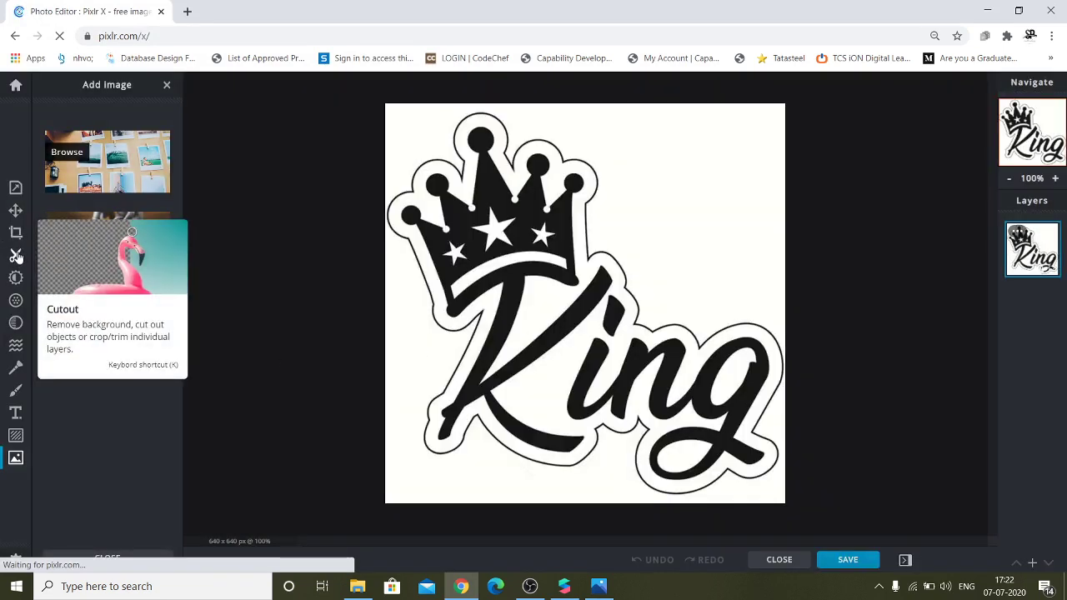
pyautogui.click(16, 256)
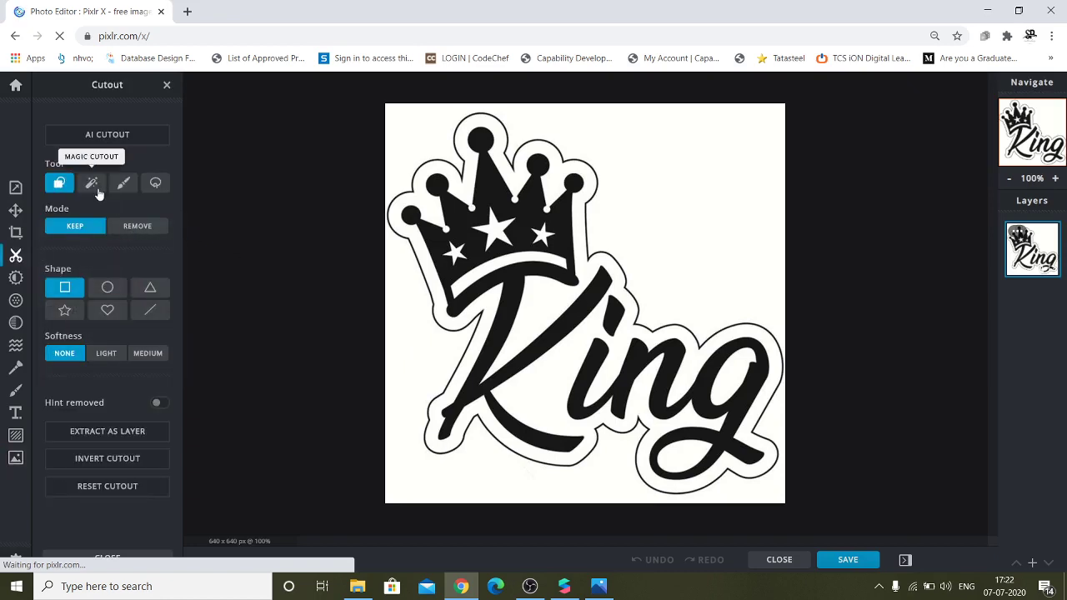
pyautogui.click(95, 185)
pyautogui.click(137, 226)
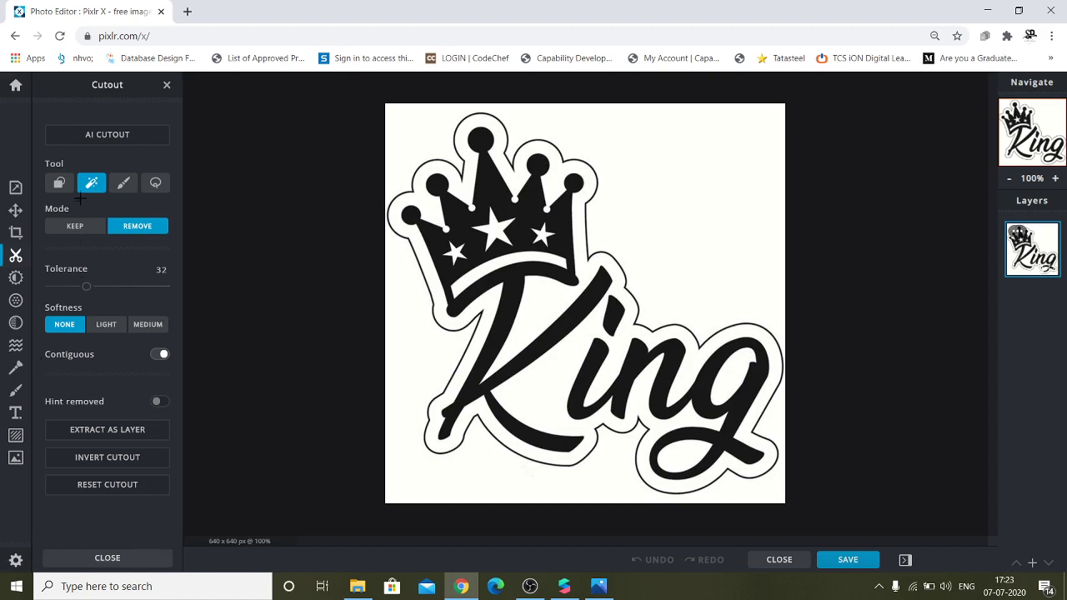
pyautogui.click(640, 138)
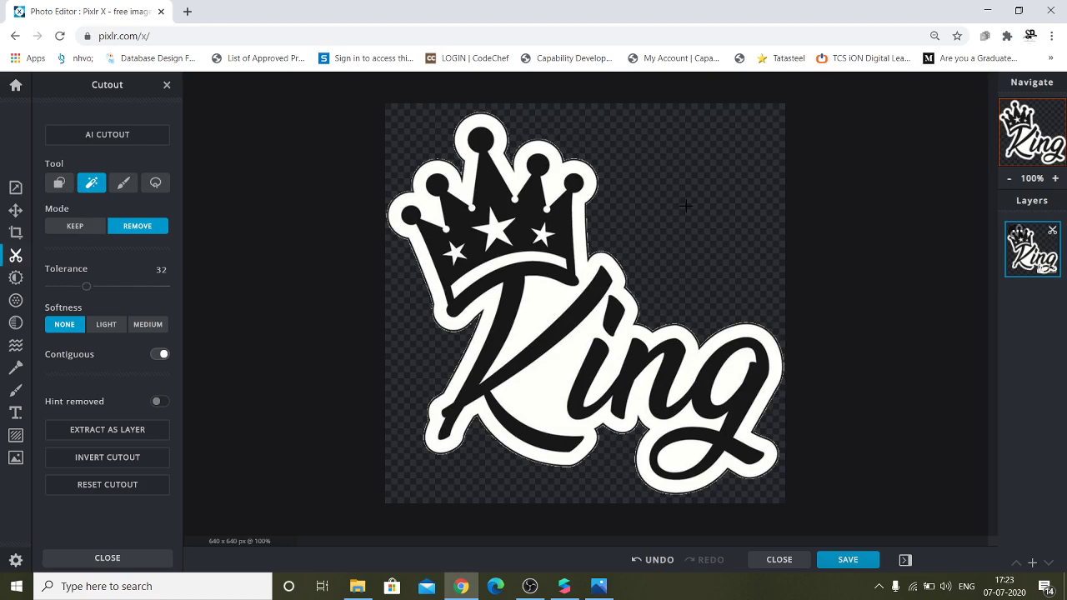
pyautogui.click(533, 318)
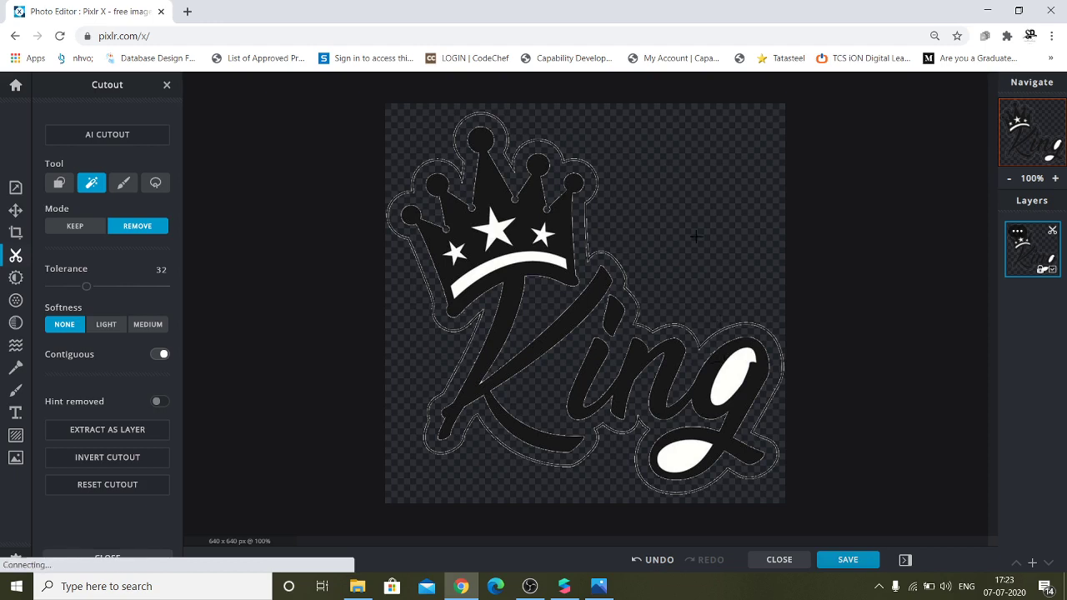
pyautogui.hotkey('ctrl', 'z')
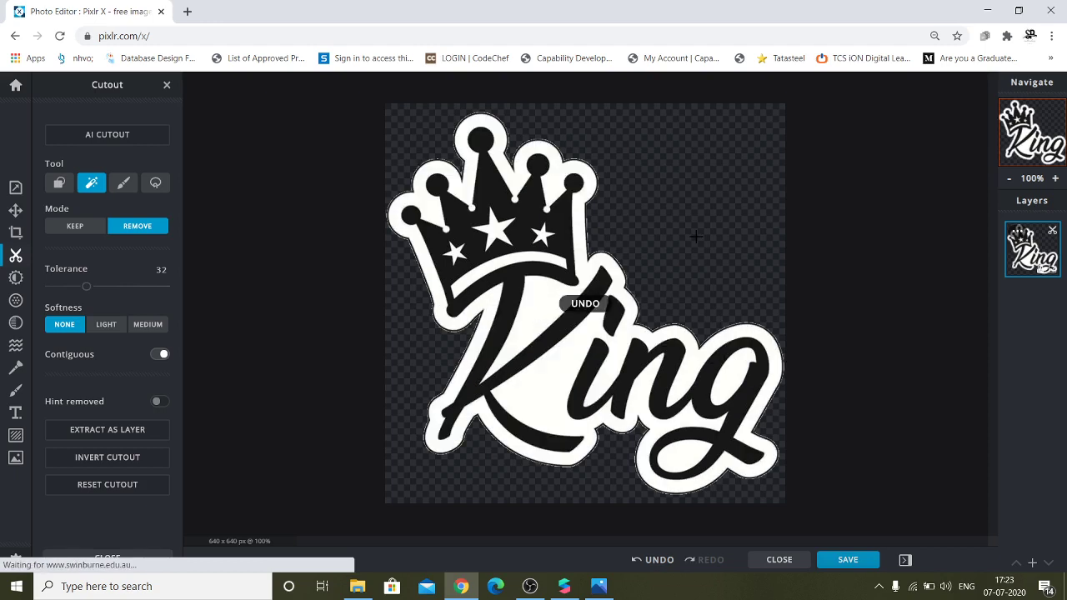
# Step: Download the cut-out King image as t1.png and dismiss the Downloaded notice
pyautogui.click(856, 562)
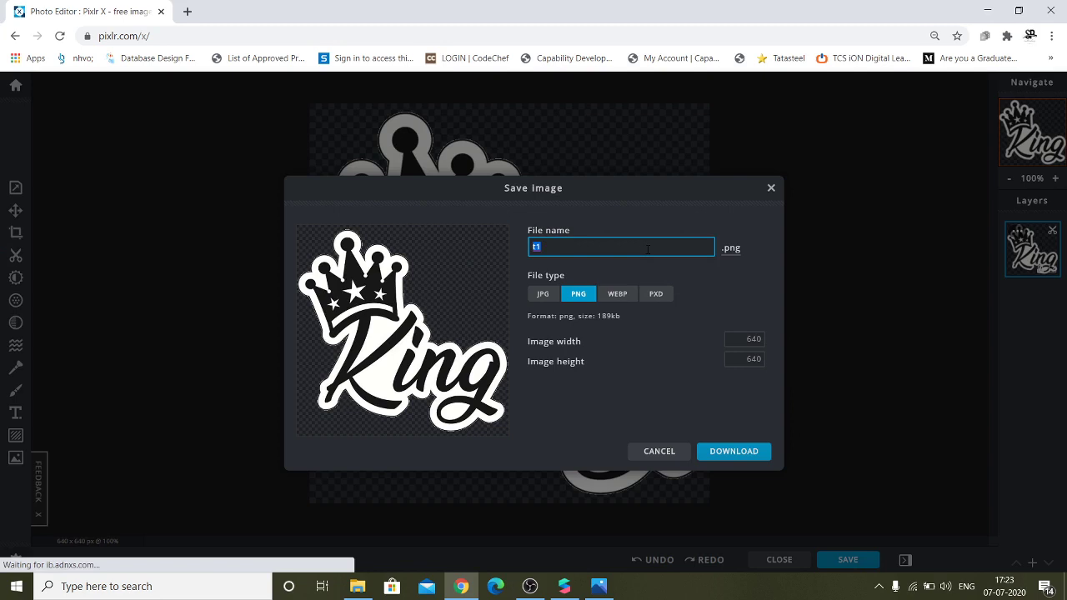
pyautogui.press('Return')
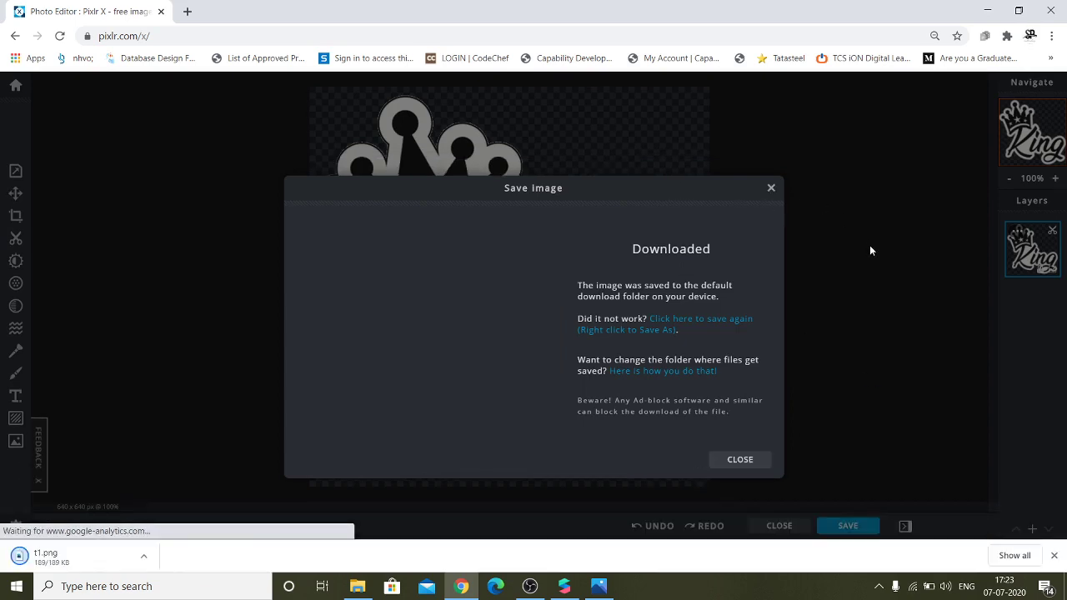
pyautogui.click(739, 464)
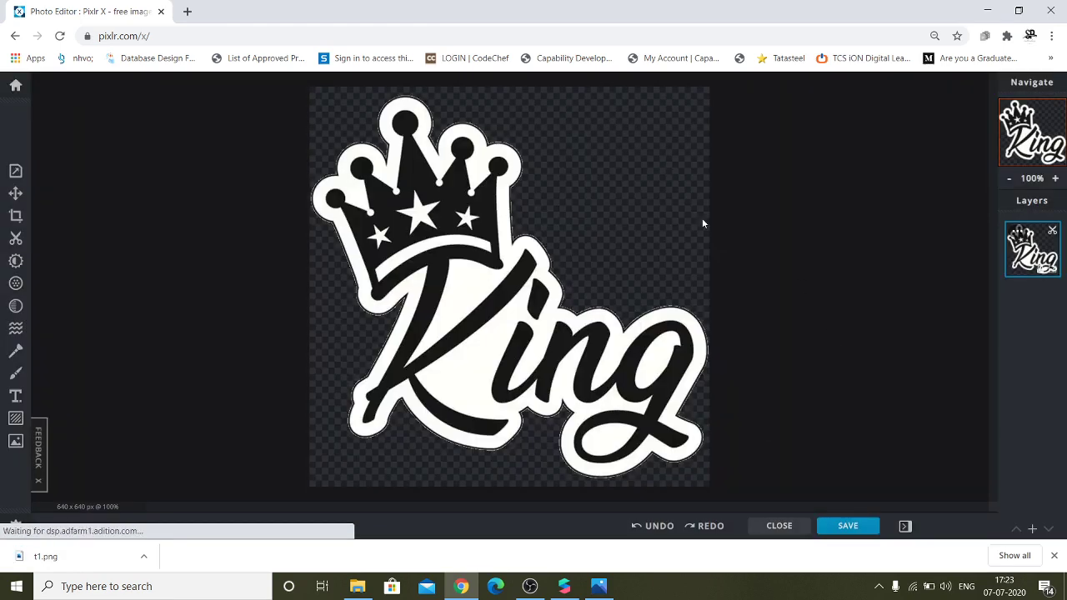
# Step: Browse to the JULY-7 ASSETS folder on the Desktop
pyautogui.click(15, 441)
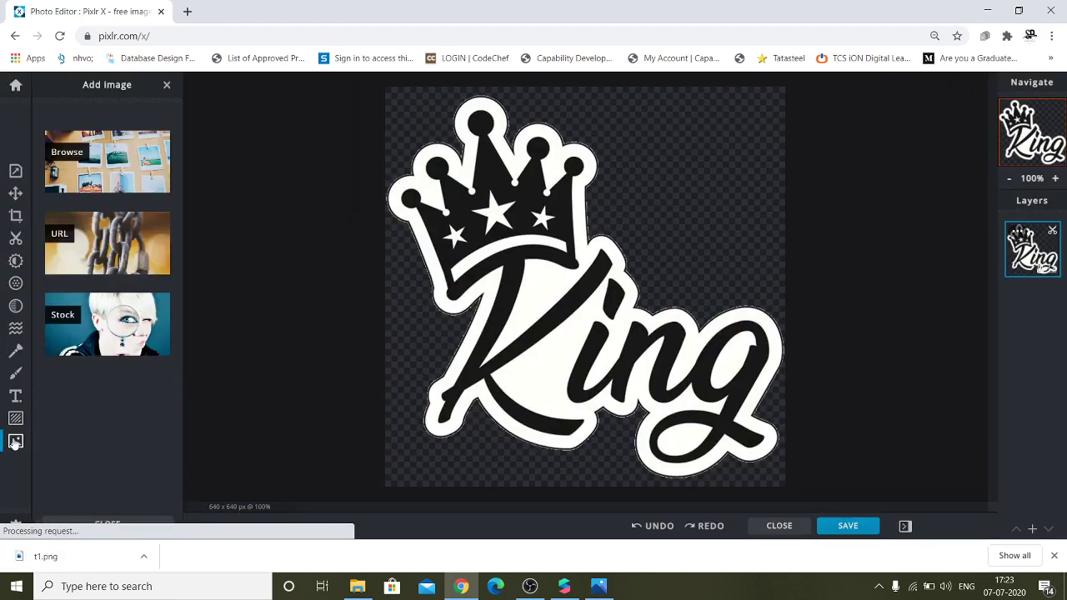
pyautogui.click(108, 182)
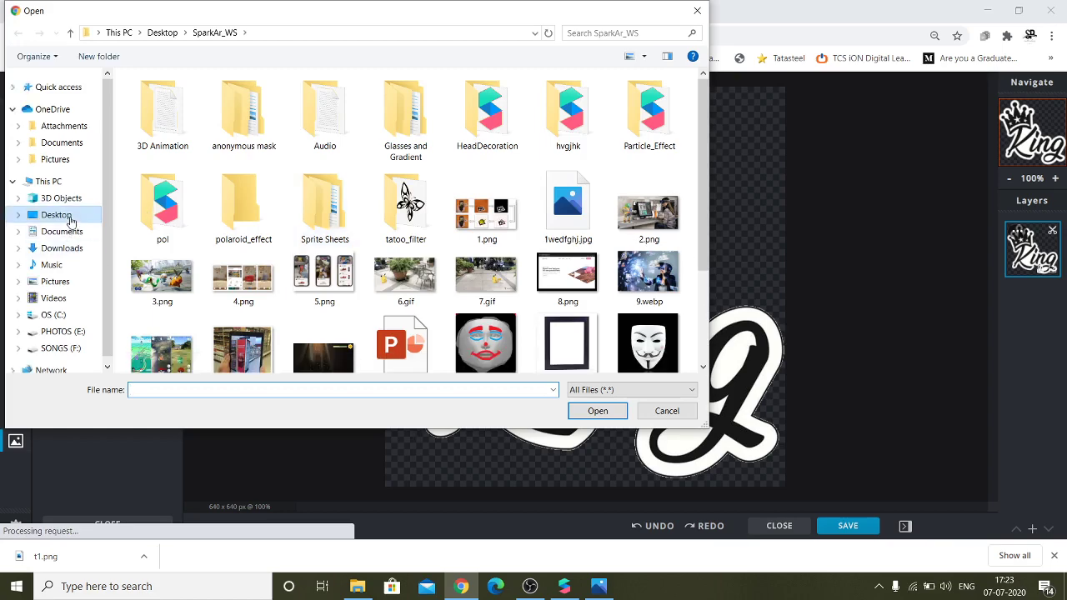
pyautogui.click(70, 218)
pyautogui.click(537, 203)
pyautogui.doubleClick(538, 203)
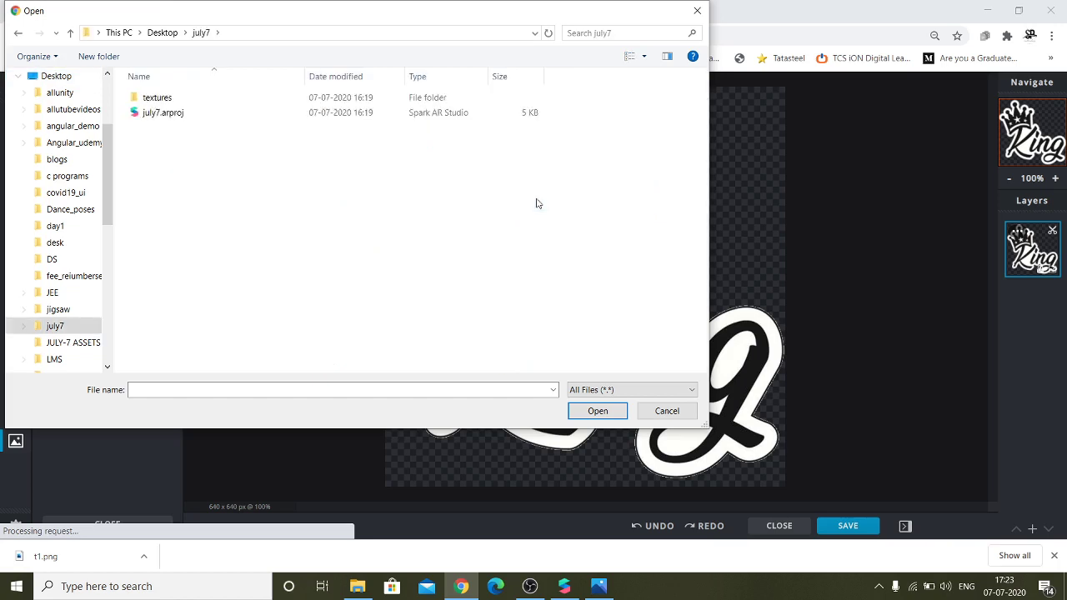
pyautogui.doubleClick(291, 100)
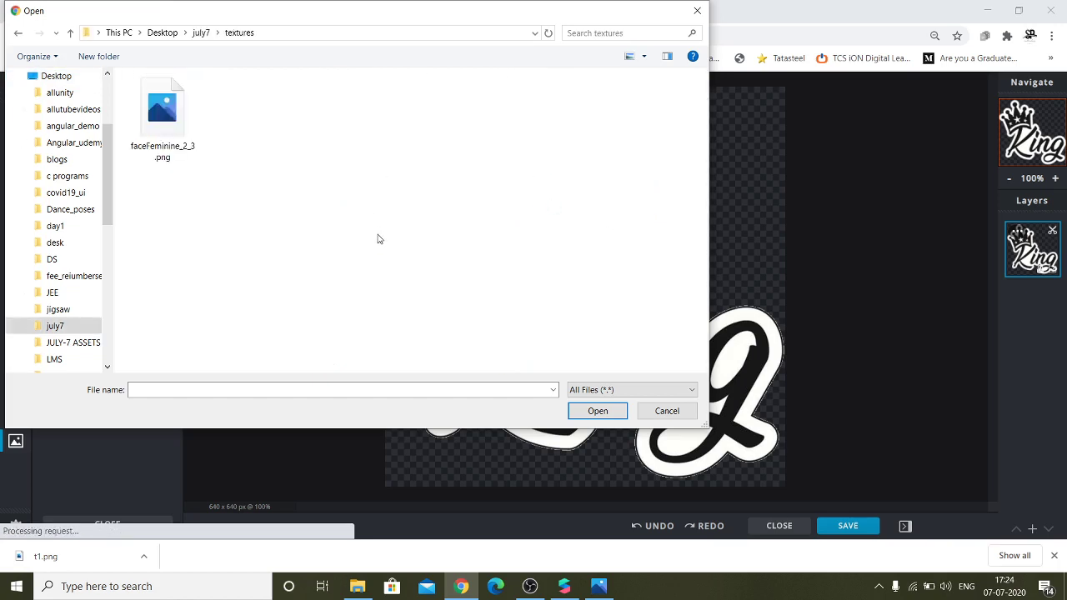
pyautogui.click(70, 32)
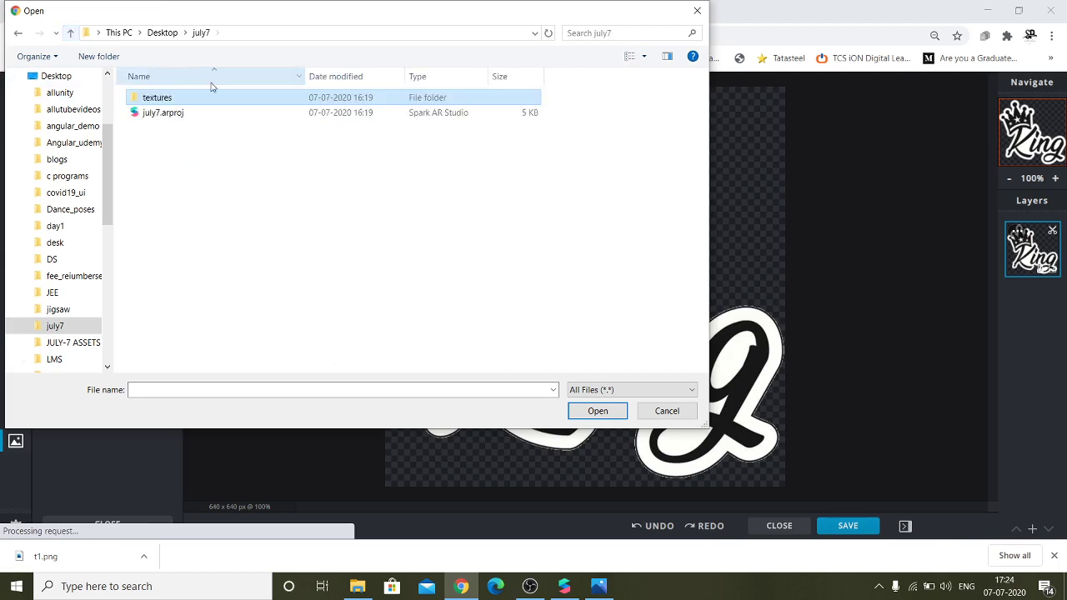
pyautogui.click(70, 33)
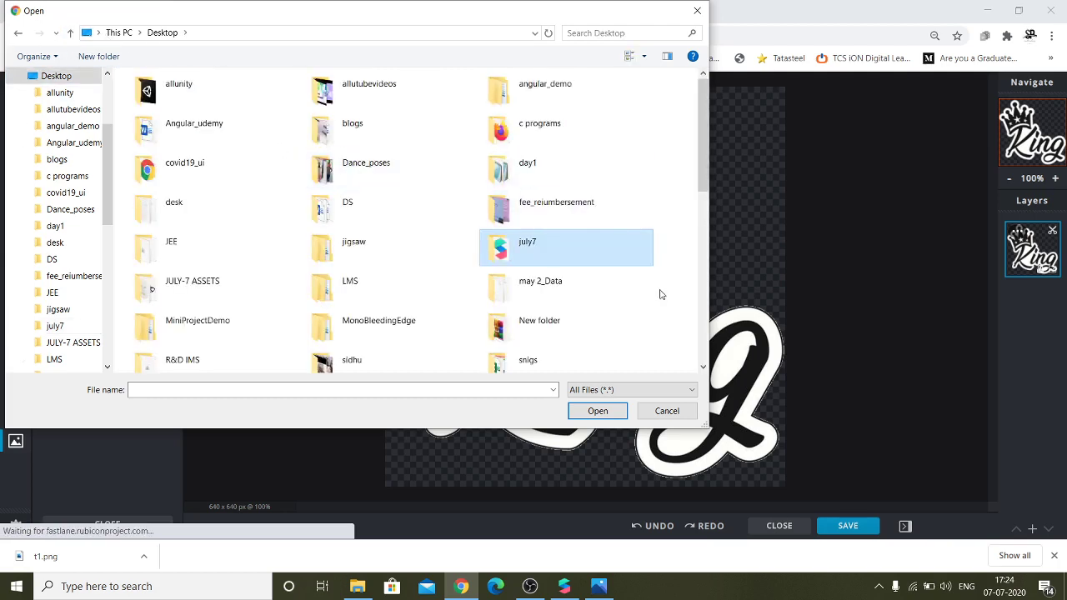
pyautogui.click(271, 290)
pyautogui.doubleClick(271, 290)
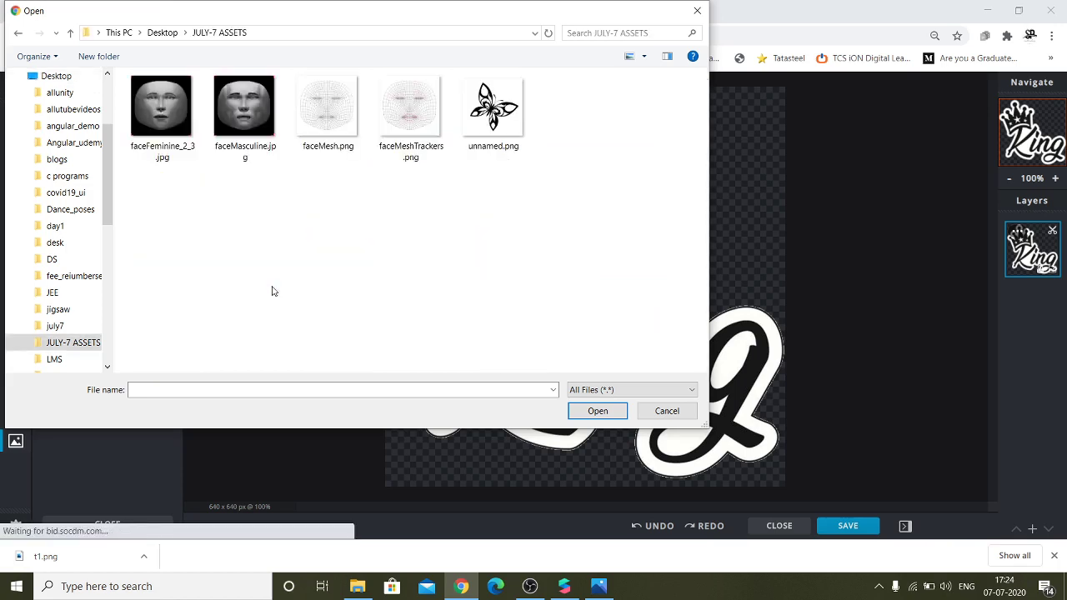
# Step: Open faceFeminine_2_3.jpg as a new document
pyautogui.click(163, 115)
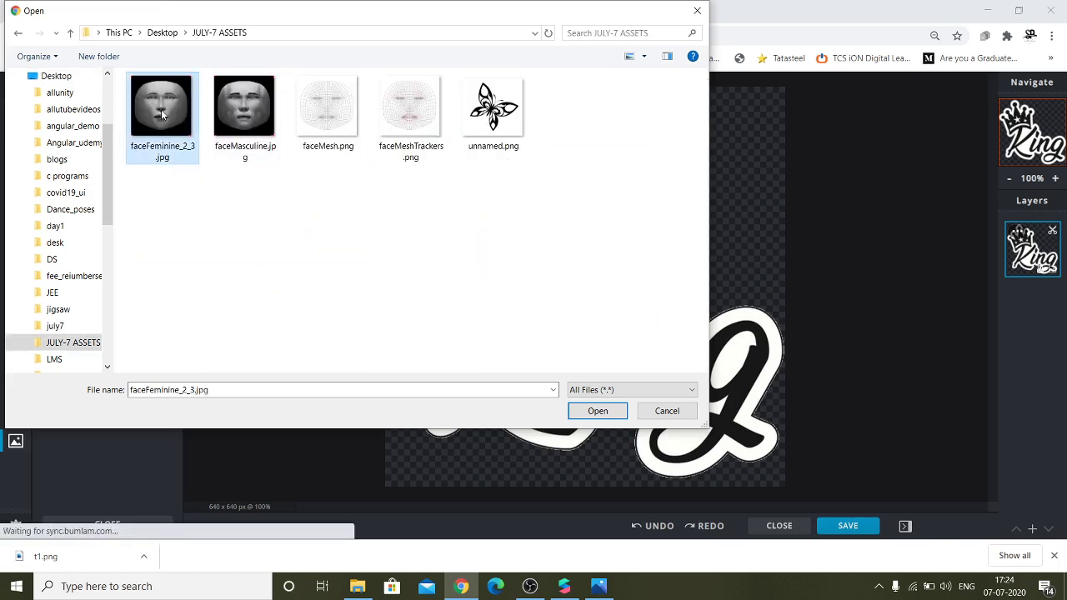
pyautogui.click(606, 413)
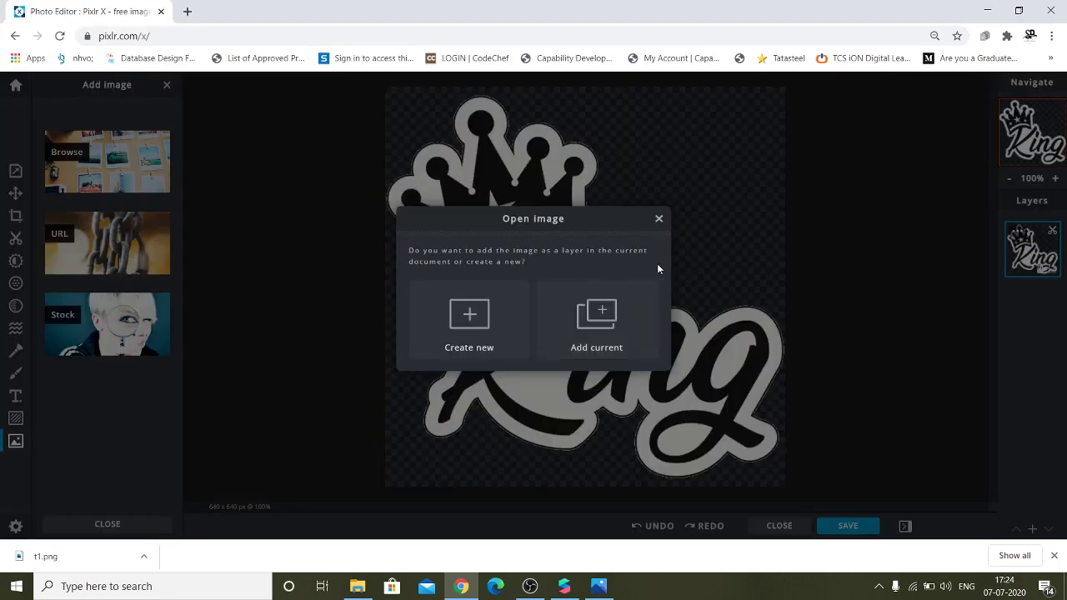
pyautogui.click(467, 314)
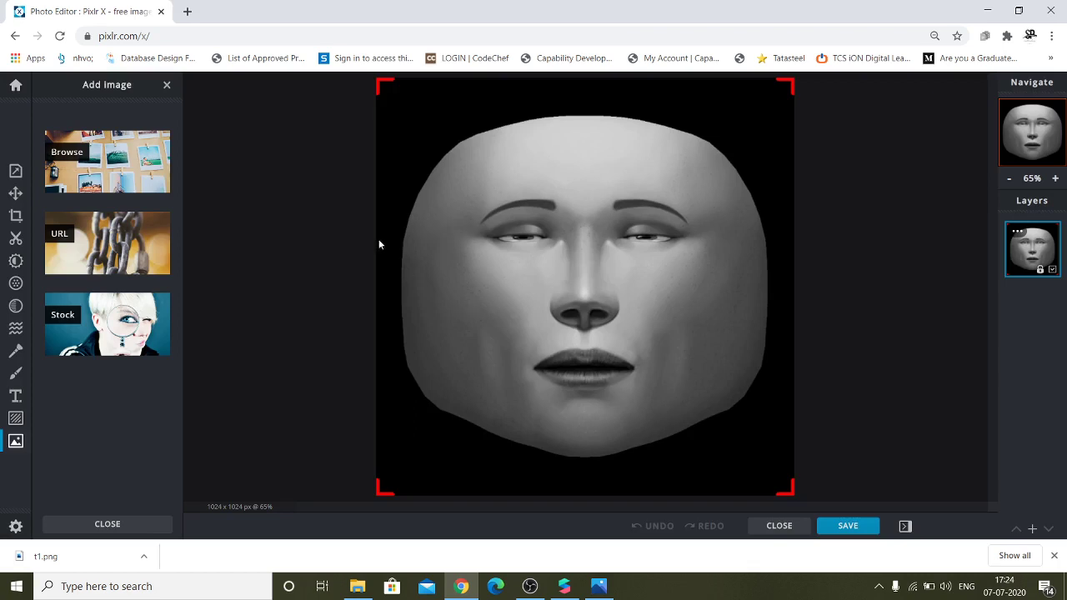
# Step: Open faceMasculine.jpg from JULY-7 ASSETS as a new document
pyautogui.click(115, 183)
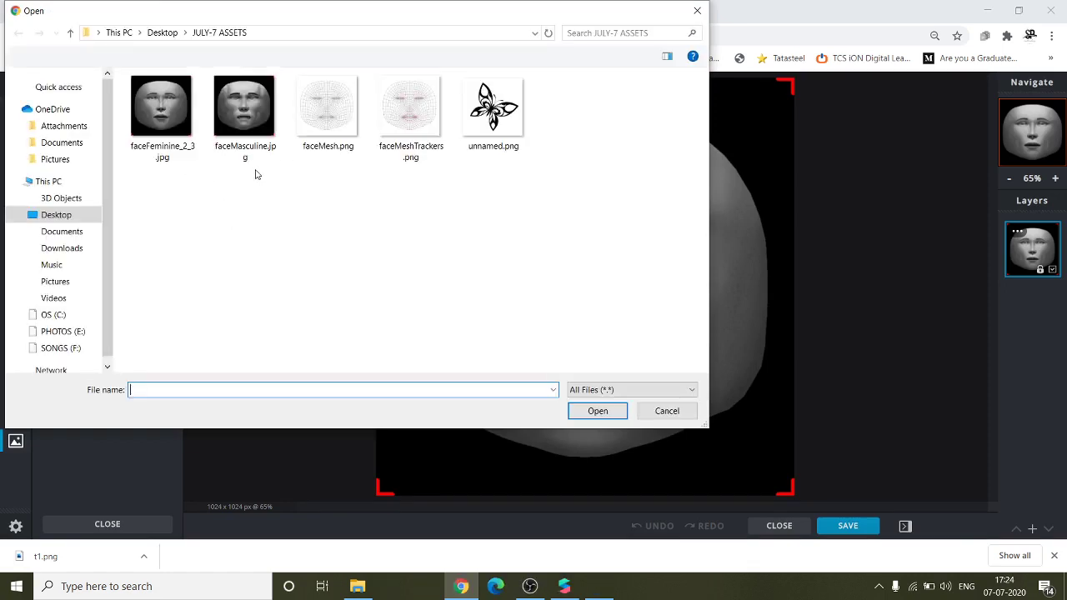
pyautogui.click(242, 154)
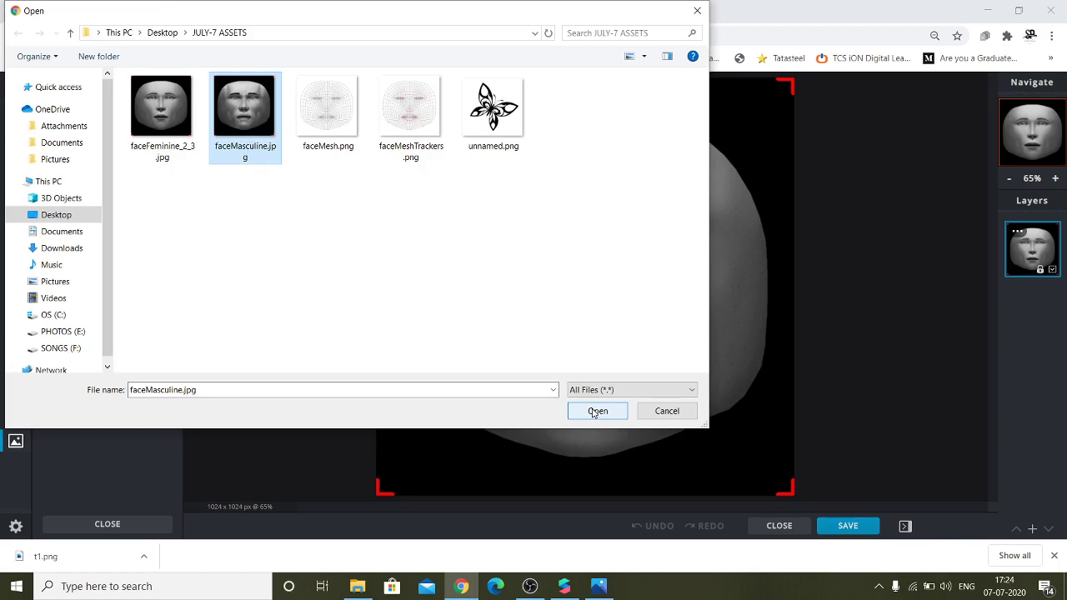
pyautogui.click(594, 413)
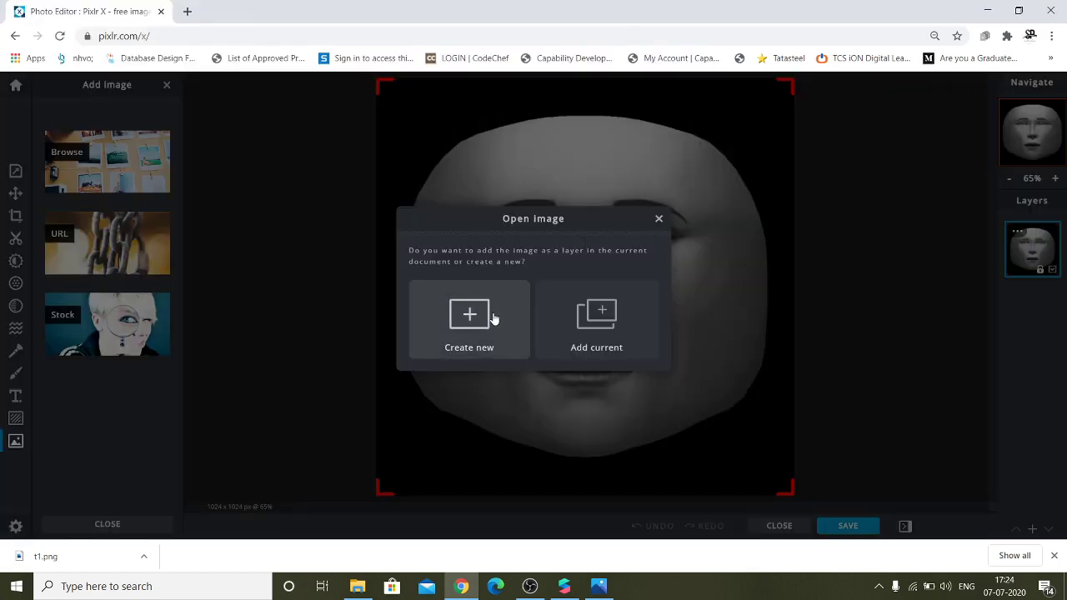
pyautogui.click(510, 314)
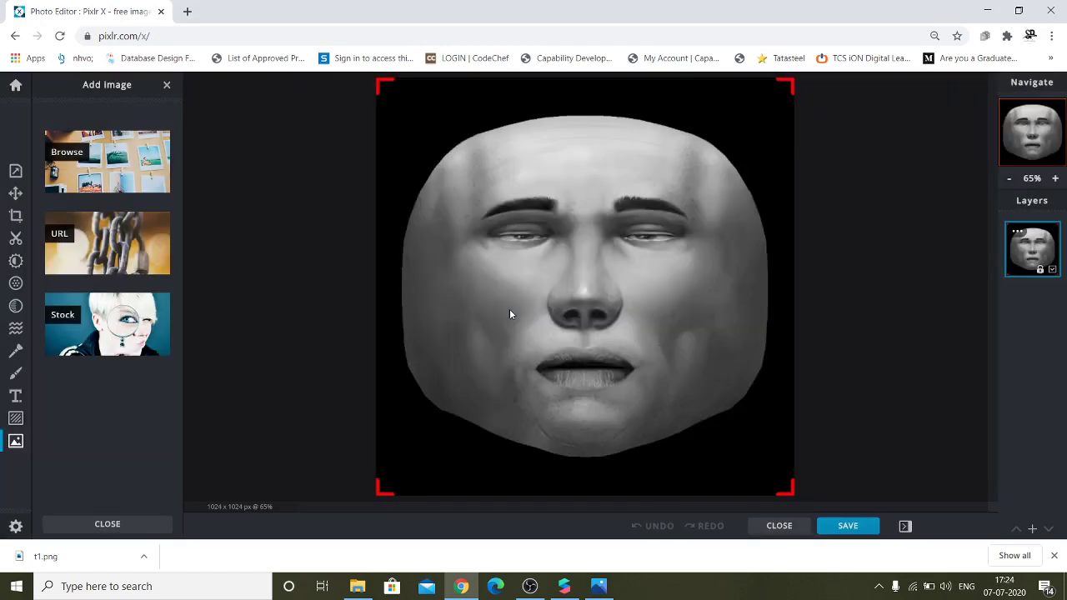
pyautogui.click(16, 441)
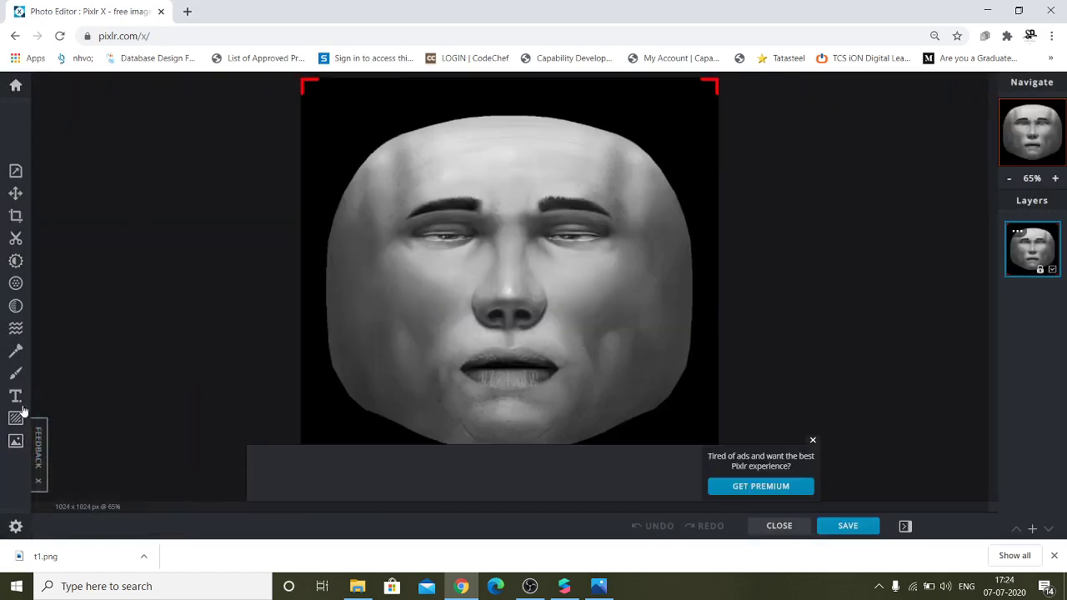
pyautogui.click(15, 441)
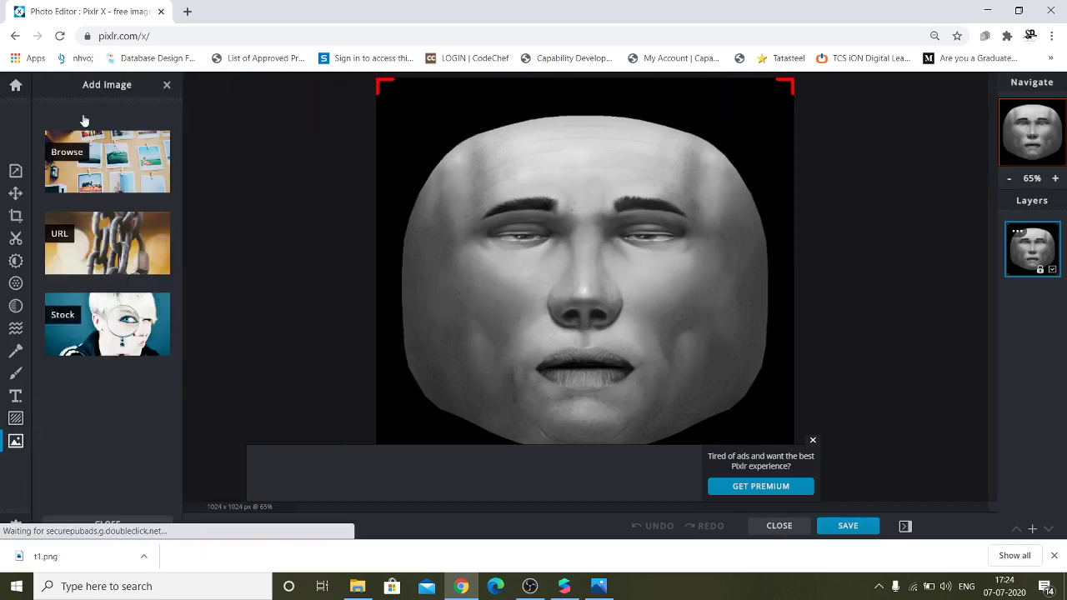
# Step: Add t1.png from Downloads as a layer over the masculine face
pyautogui.click(83, 172)
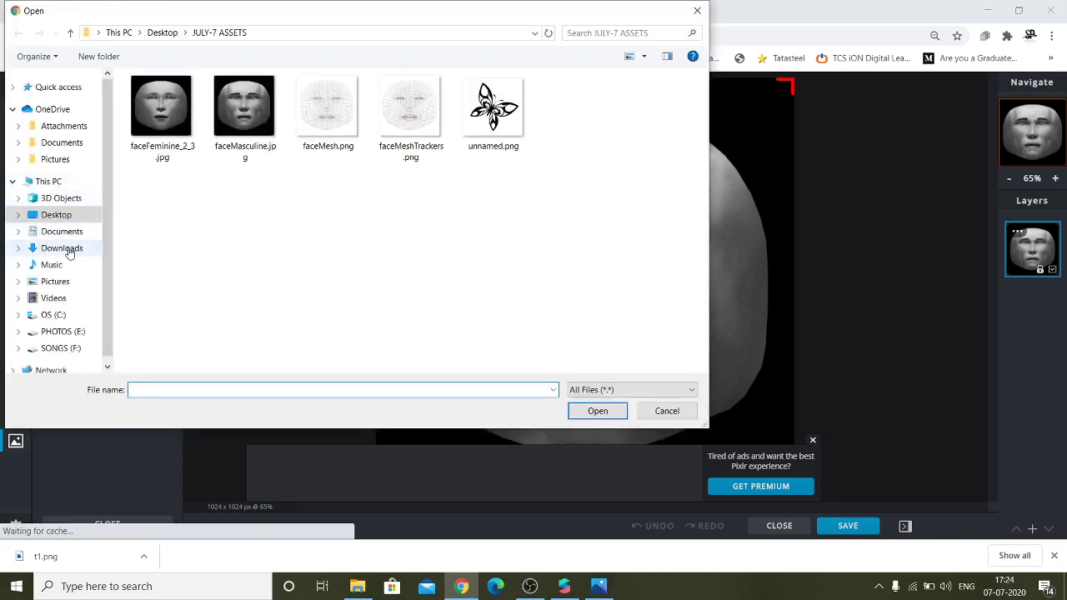
pyautogui.click(69, 247)
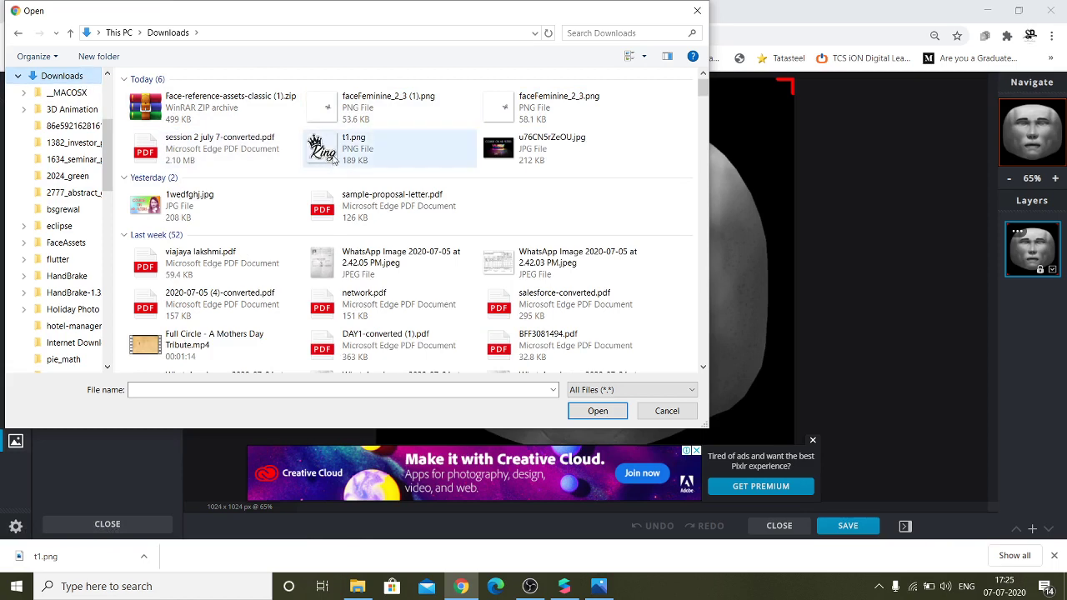
pyautogui.click(58, 78)
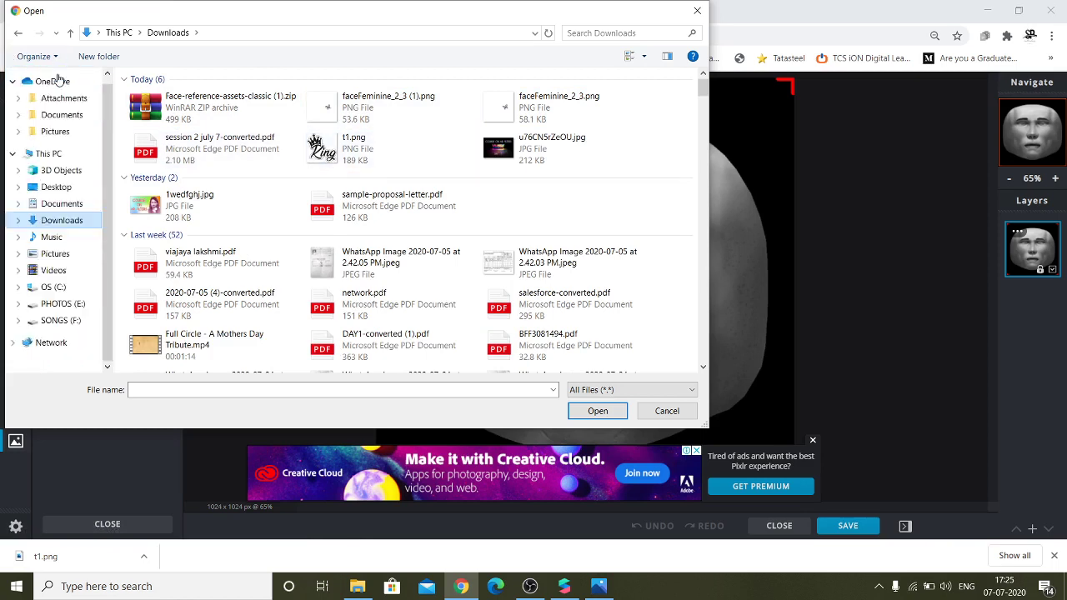
pyautogui.click(275, 123)
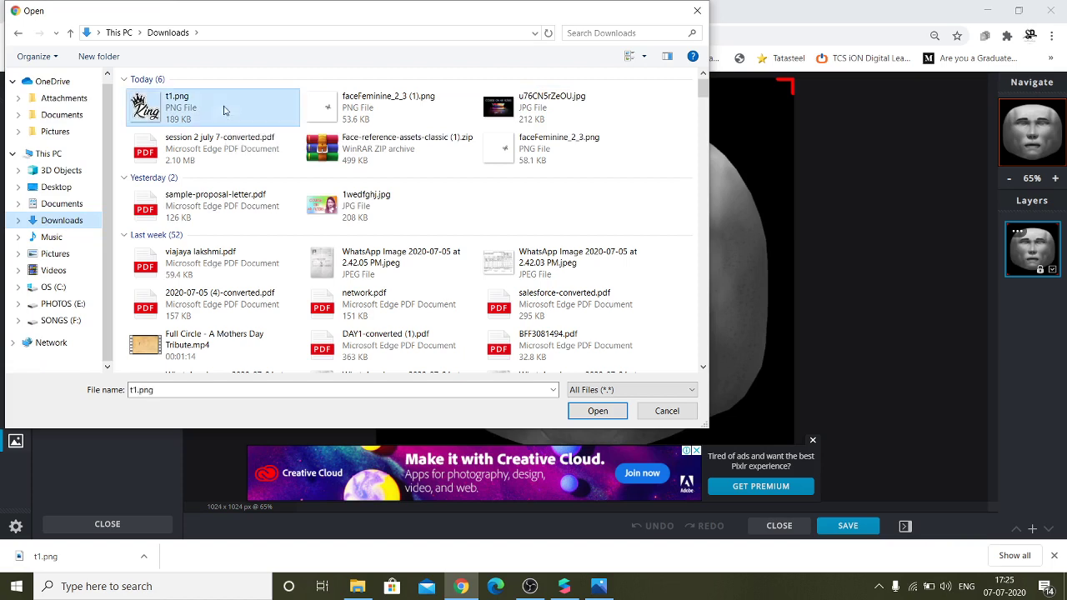
pyautogui.click(578, 412)
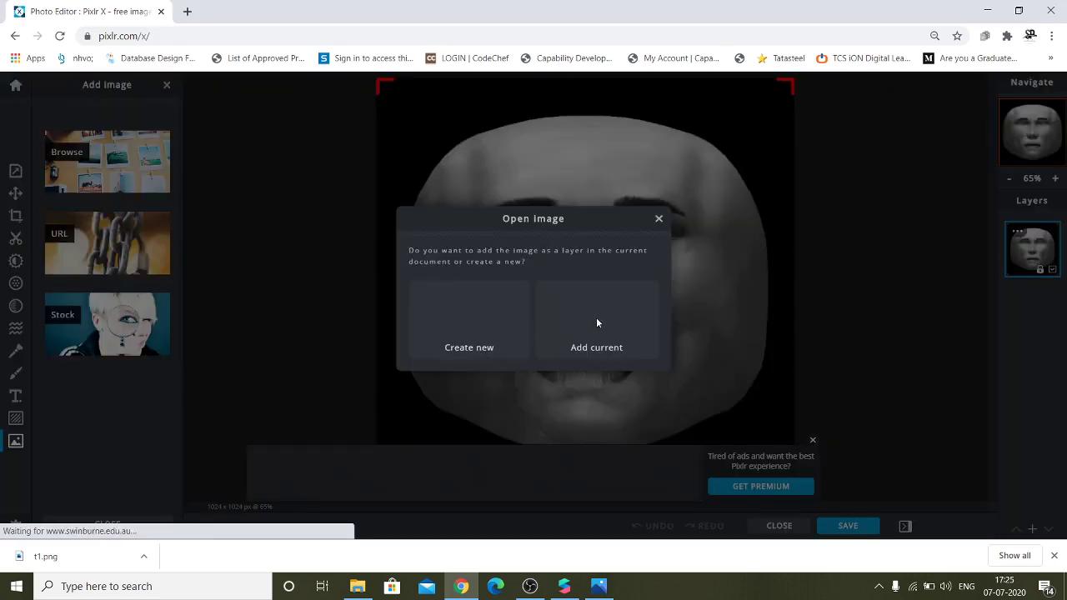
pyautogui.click(596, 322)
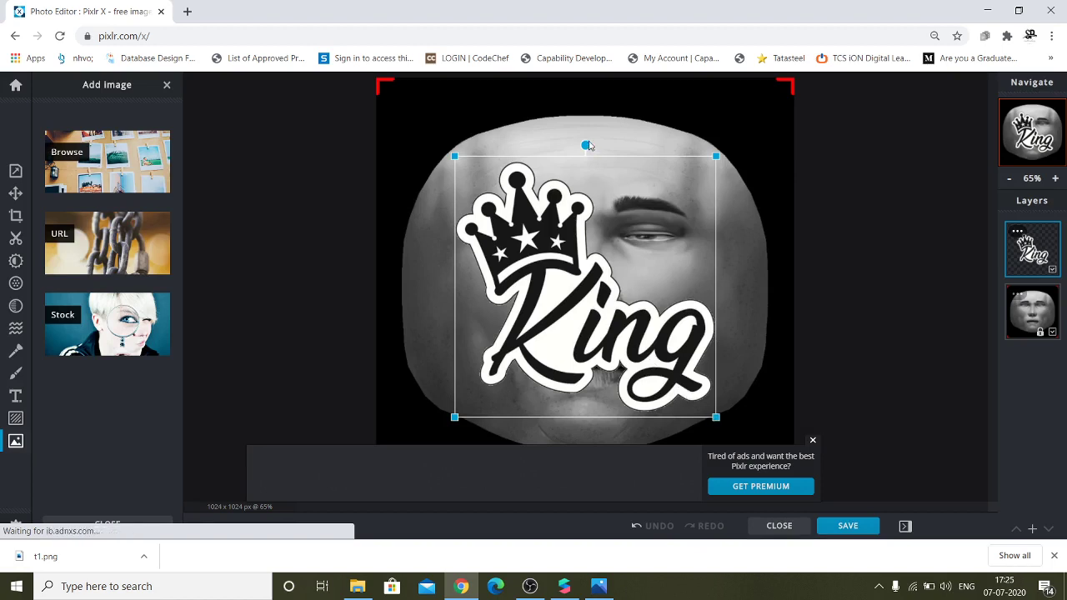
# Step: Scale the King layer down and drag it onto the upper-left forehead
pyautogui.moveTo(716, 157); pyautogui.dragTo(603, 157)
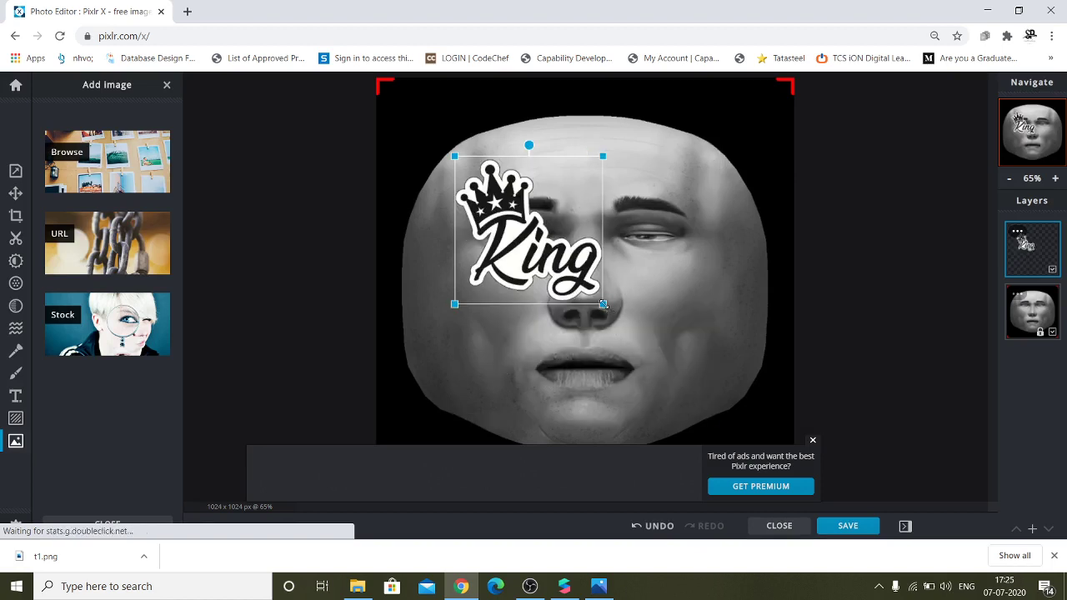
pyautogui.moveTo(604, 305)
pyautogui.mouseDown()
pyautogui.moveTo(520, 222)
pyautogui.moveTo(538, 171)
pyautogui.moveTo(555, 195)
pyautogui.moveTo(534, 173)
pyautogui.mouseUp()
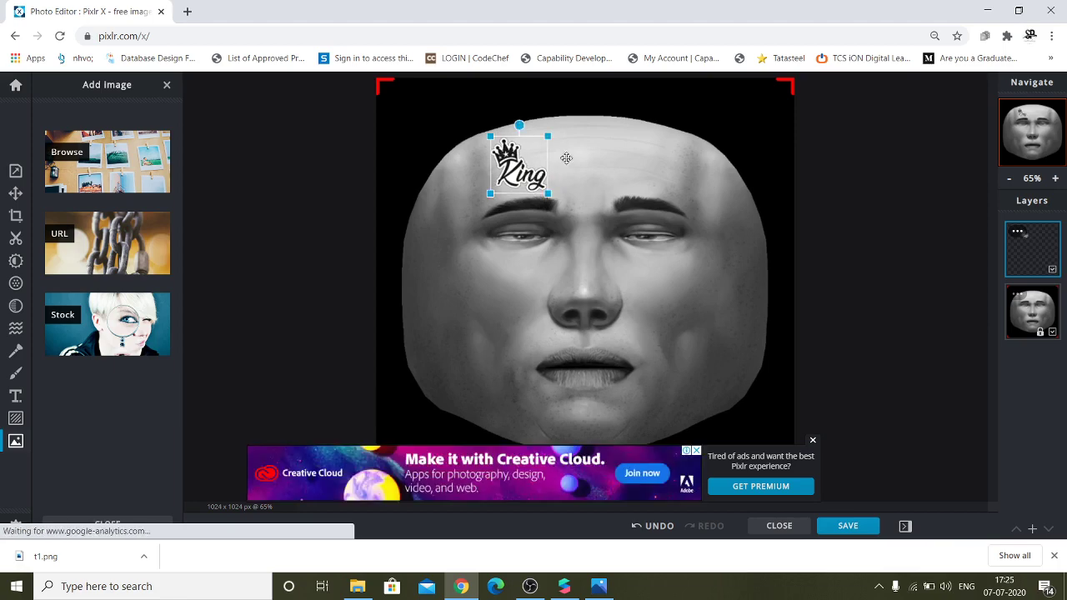
# Step: Hide the face layer, download the King layer alone as a PNG, and return to Spark AR
pyautogui.click(606, 155)
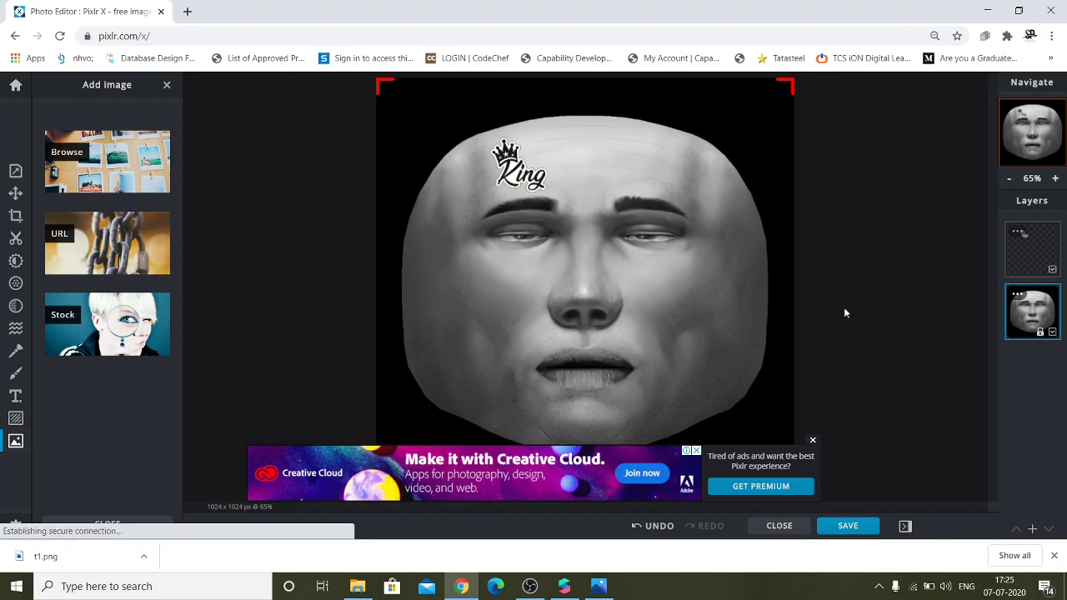
pyautogui.click(1052, 332)
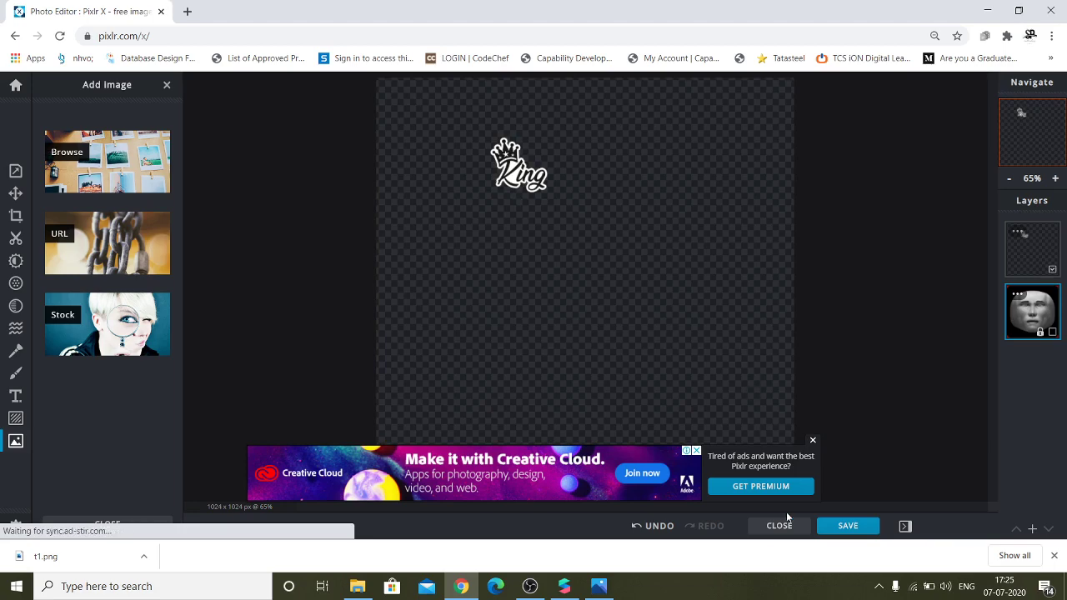
pyautogui.click(825, 528)
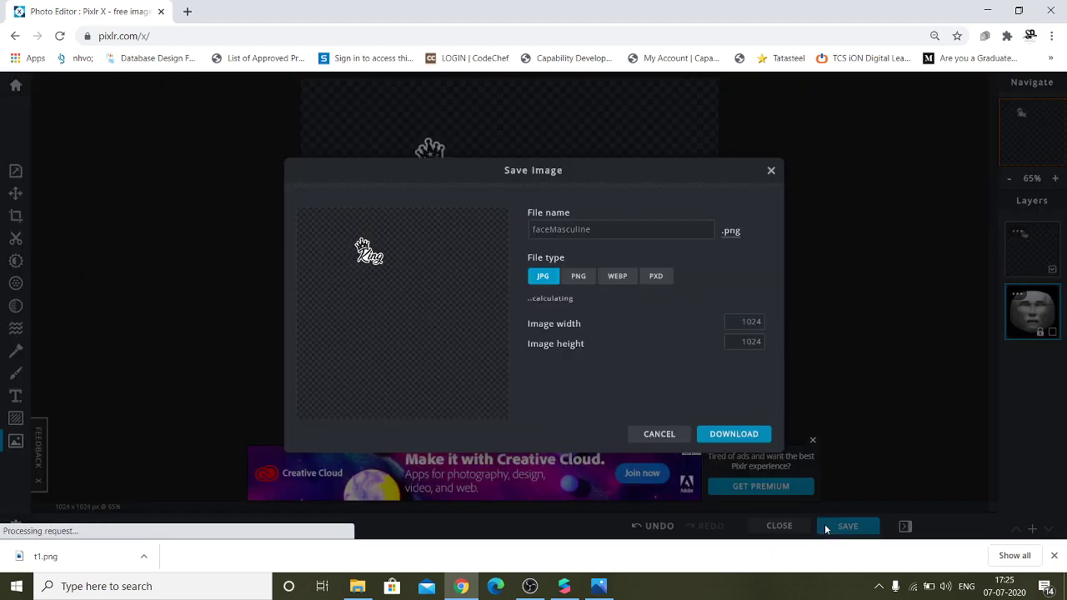
pyautogui.click(742, 435)
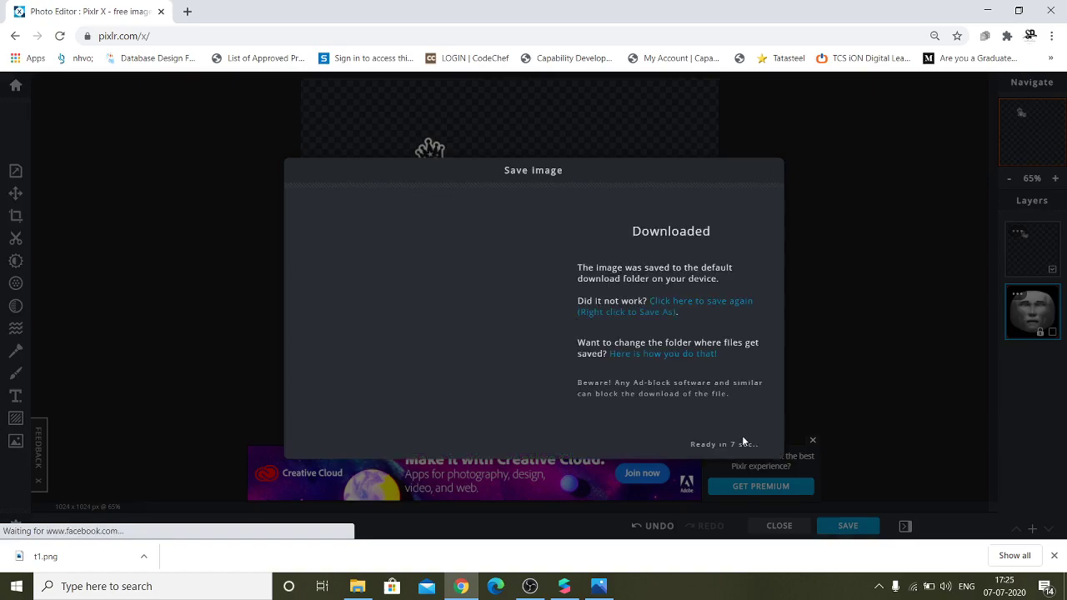
pyautogui.click(564, 587)
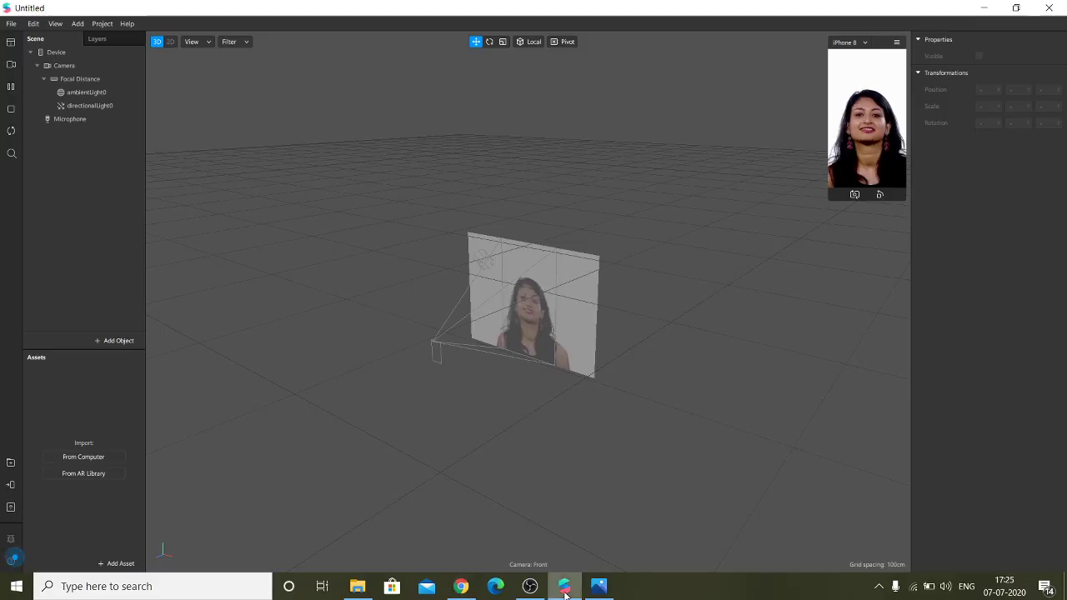
# Step: Switch the simulated camera video to the third person's face
pyautogui.click(11, 68)
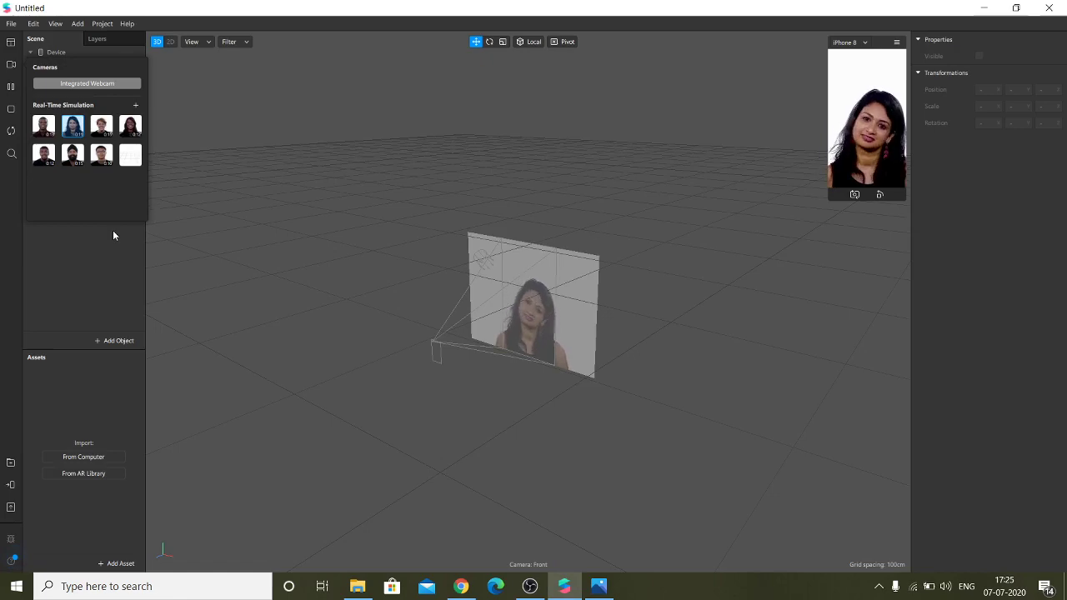
pyautogui.click(102, 125)
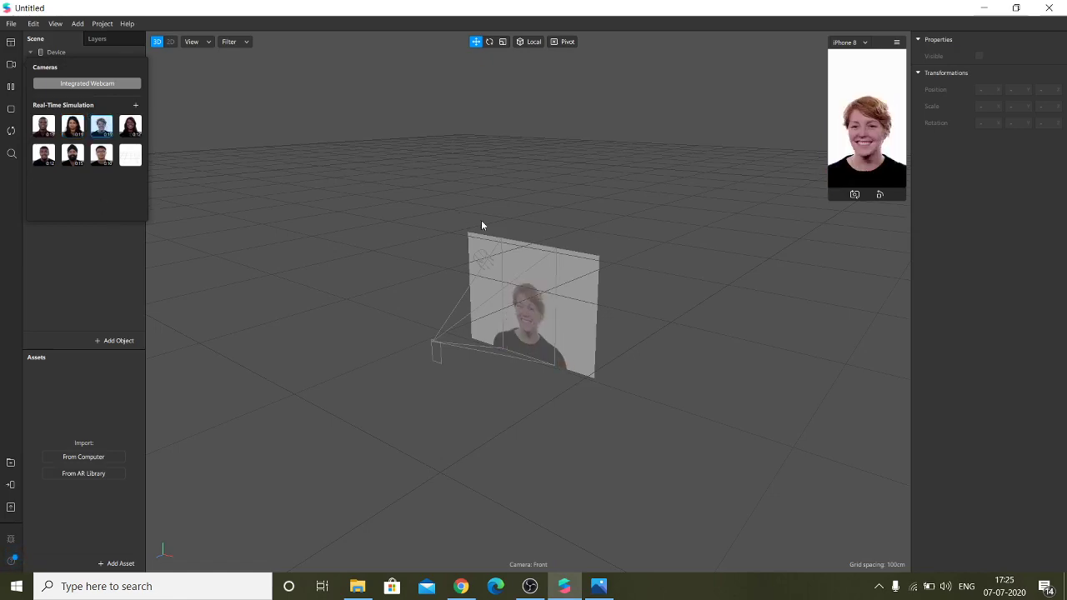
pyautogui.click(116, 266)
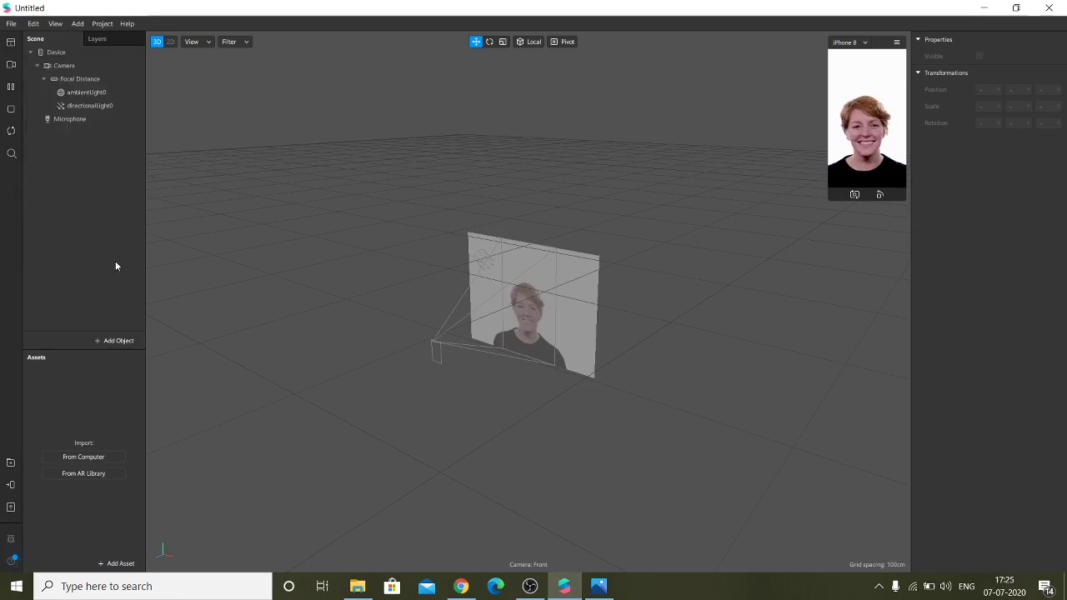
# Step: Insert a Face Mesh that tracks the face into the scene
pyautogui.click(119, 344)
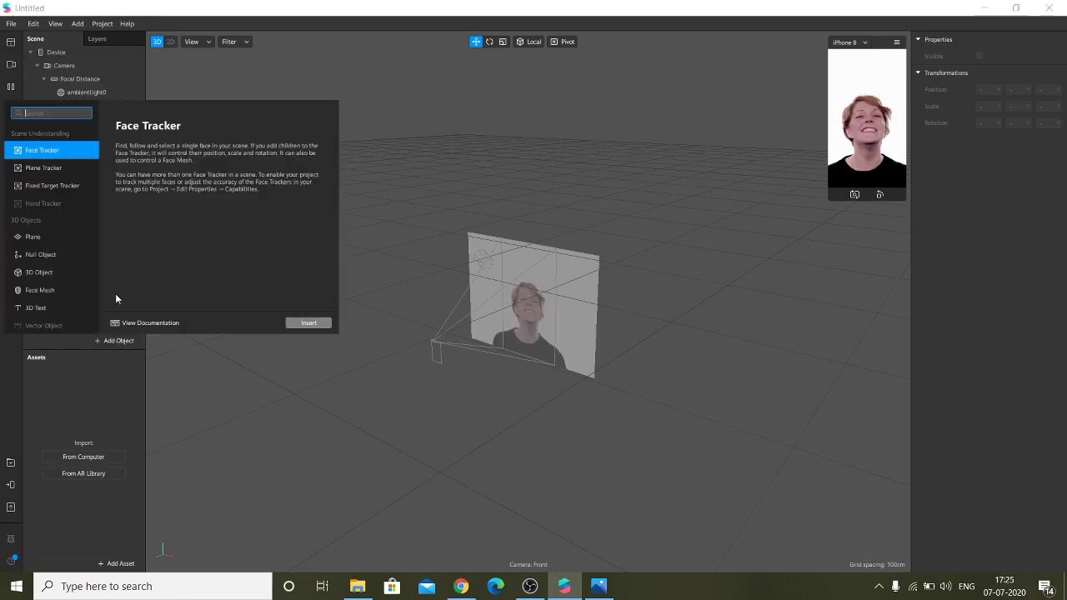
pyautogui.click(53, 289)
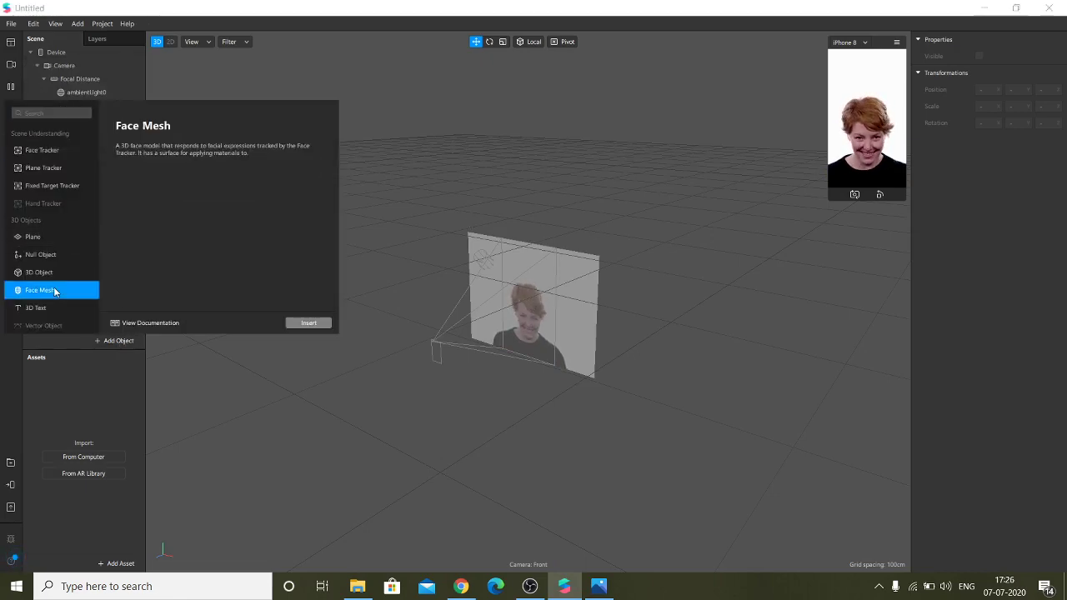
pyautogui.click(309, 323)
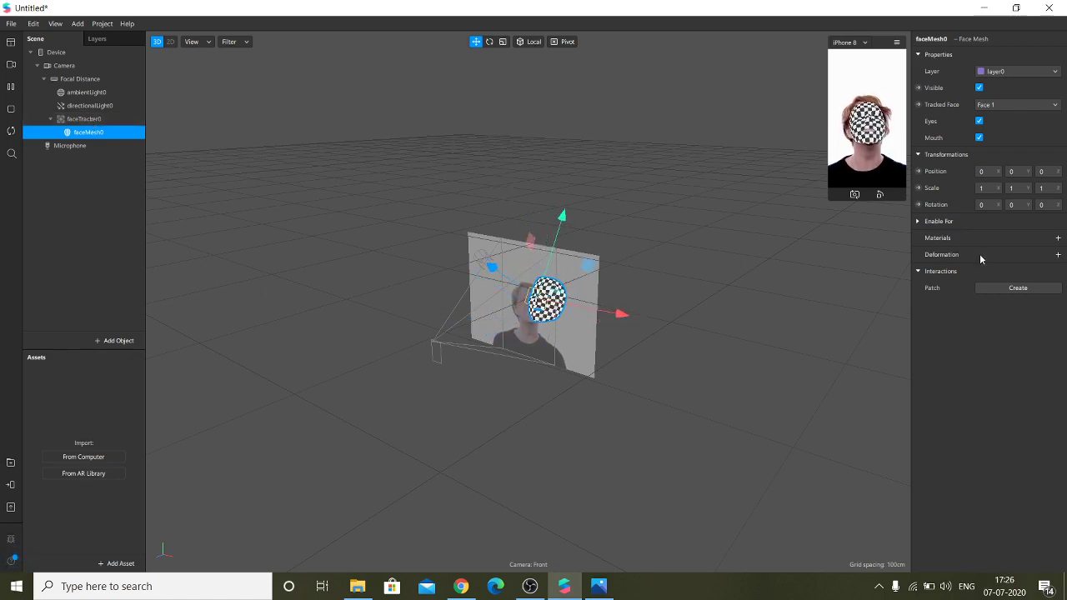
# Step: Create a new material for faceMesh0 and rename material0 to 'tattoo'
pyautogui.click(1057, 239)
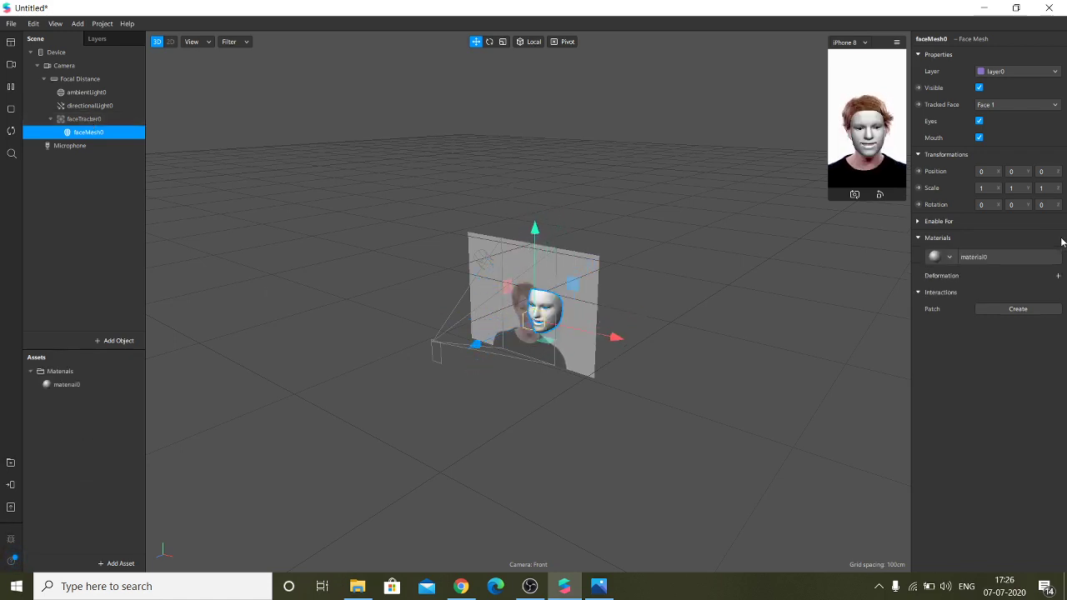
pyautogui.rightClick(107, 385)
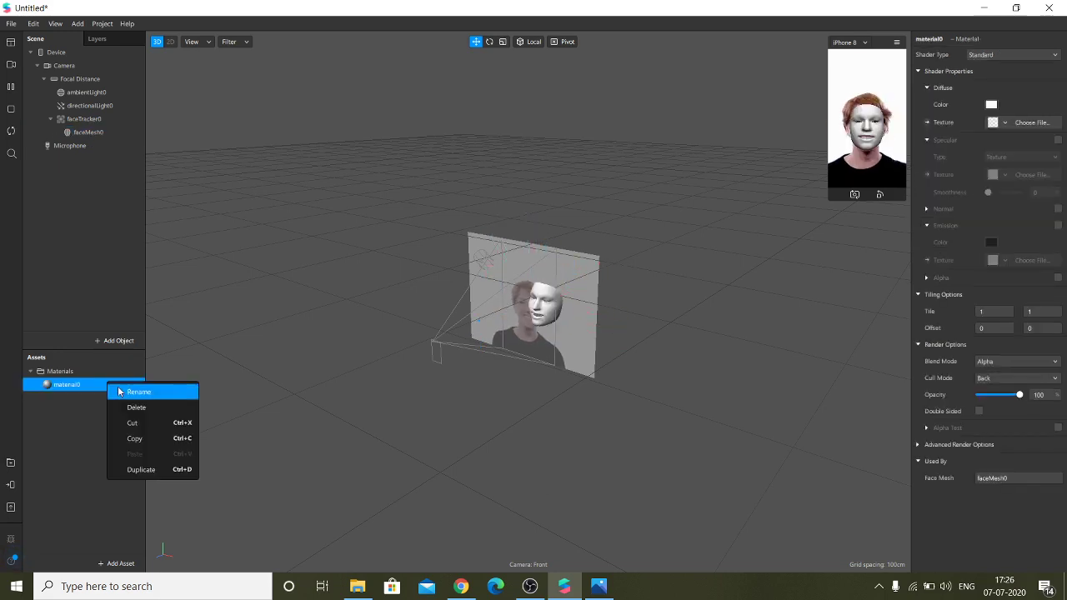
pyautogui.click(118, 390)
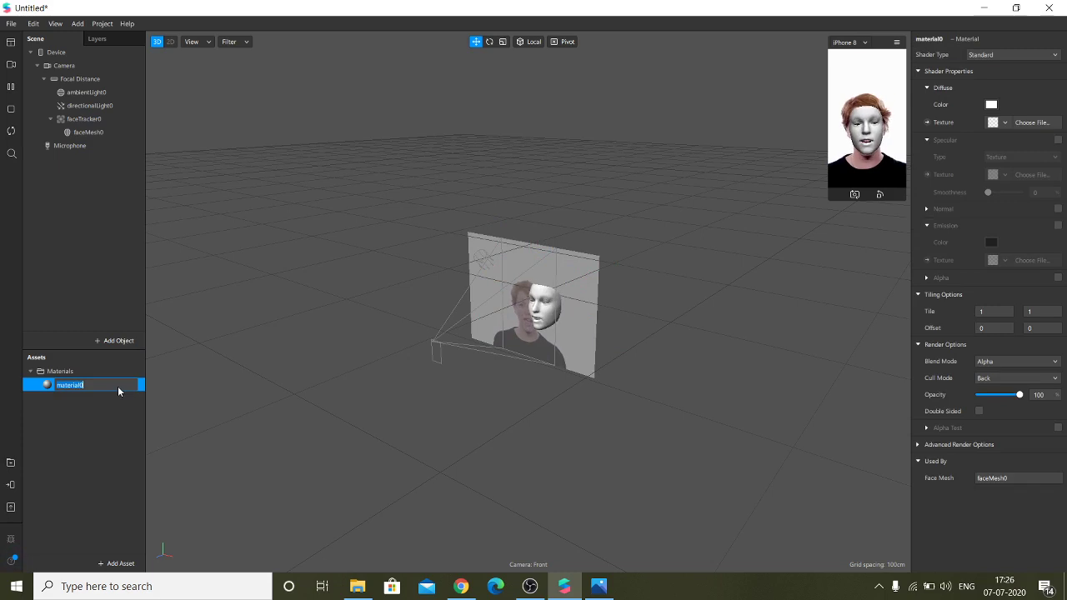
pyautogui.write('tattoo')
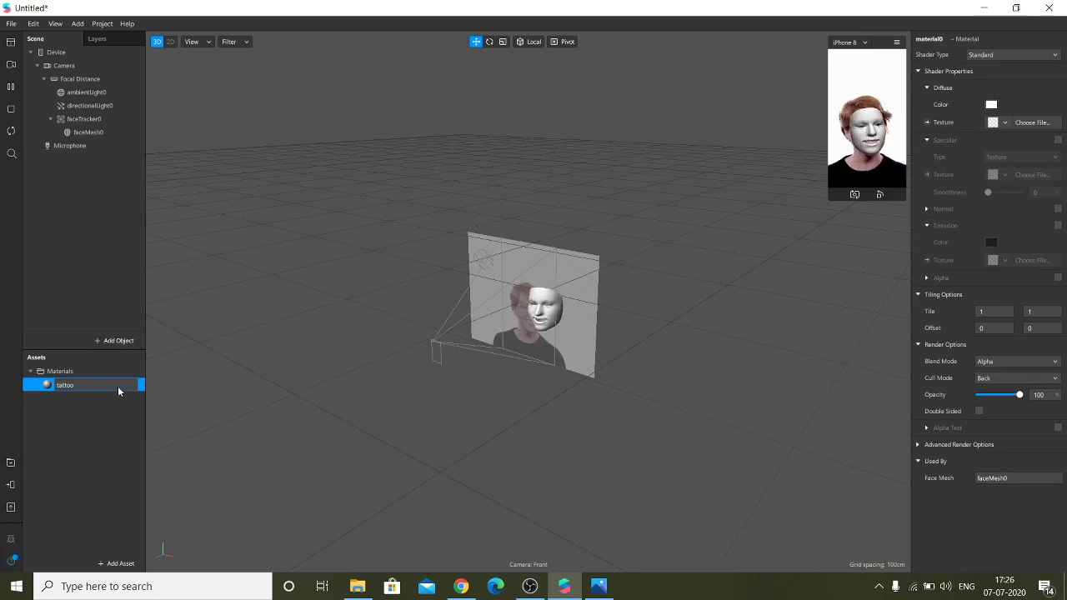
pyautogui.press('Return')
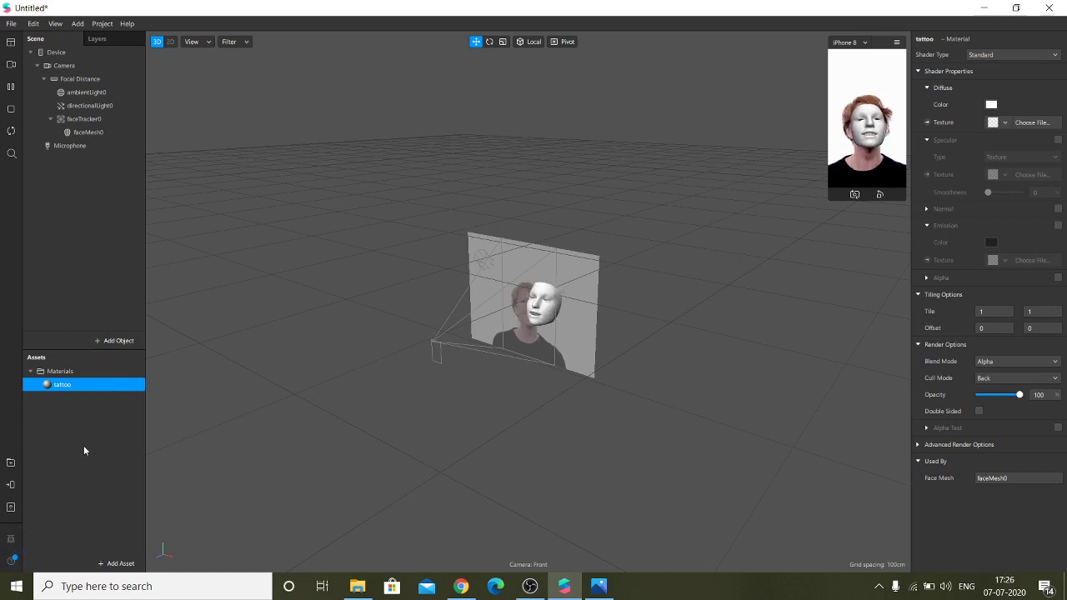
# Step: Open the tattoo material's properties and check its texture choices
pyautogui.click(104, 395)
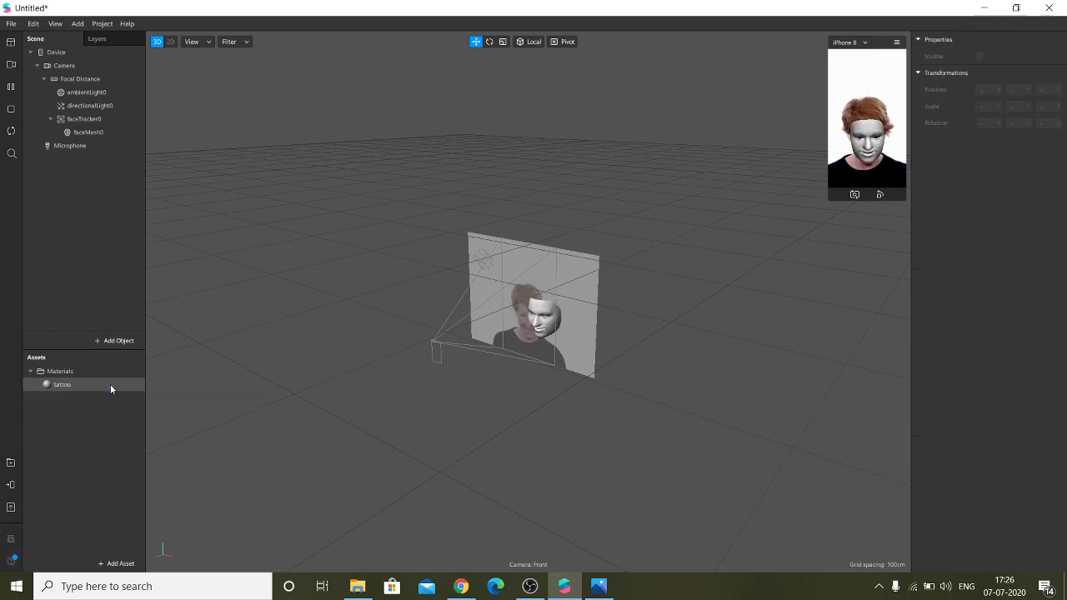
pyautogui.doubleClick(110, 384)
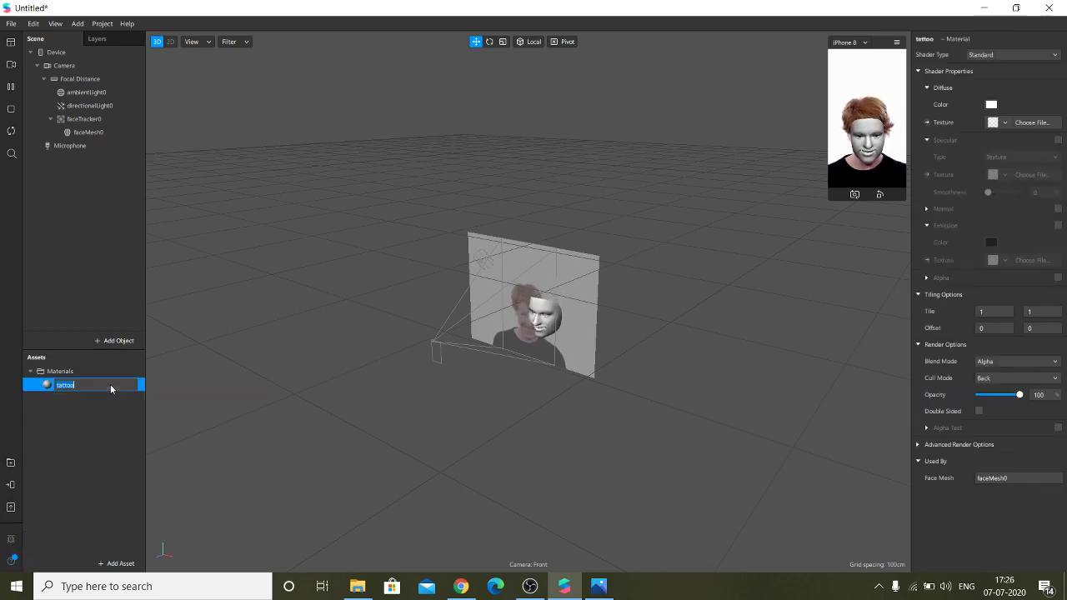
pyautogui.click(1006, 122)
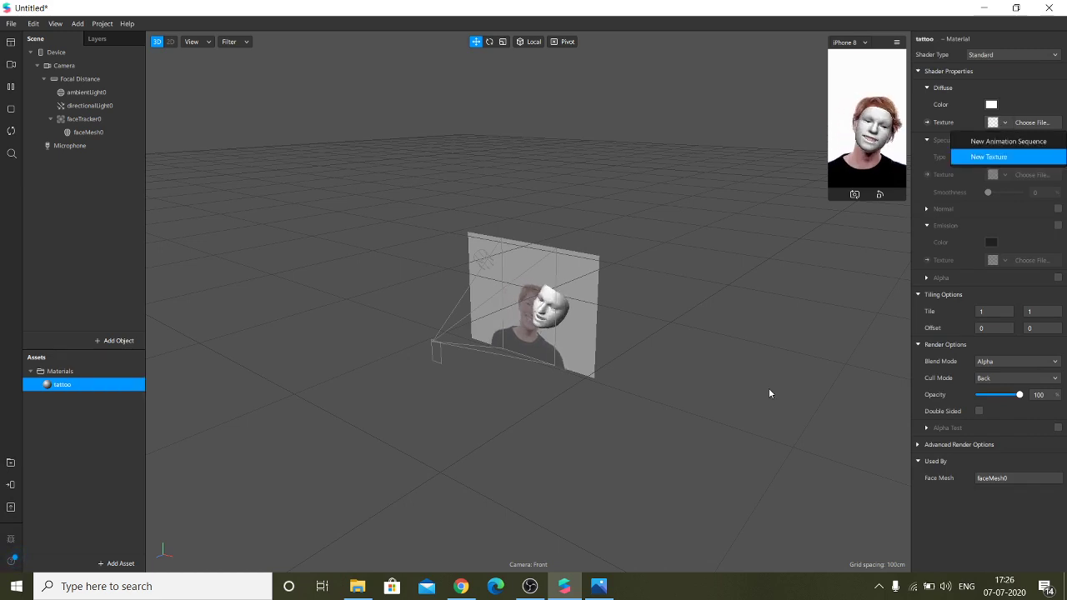
pyautogui.click(116, 455)
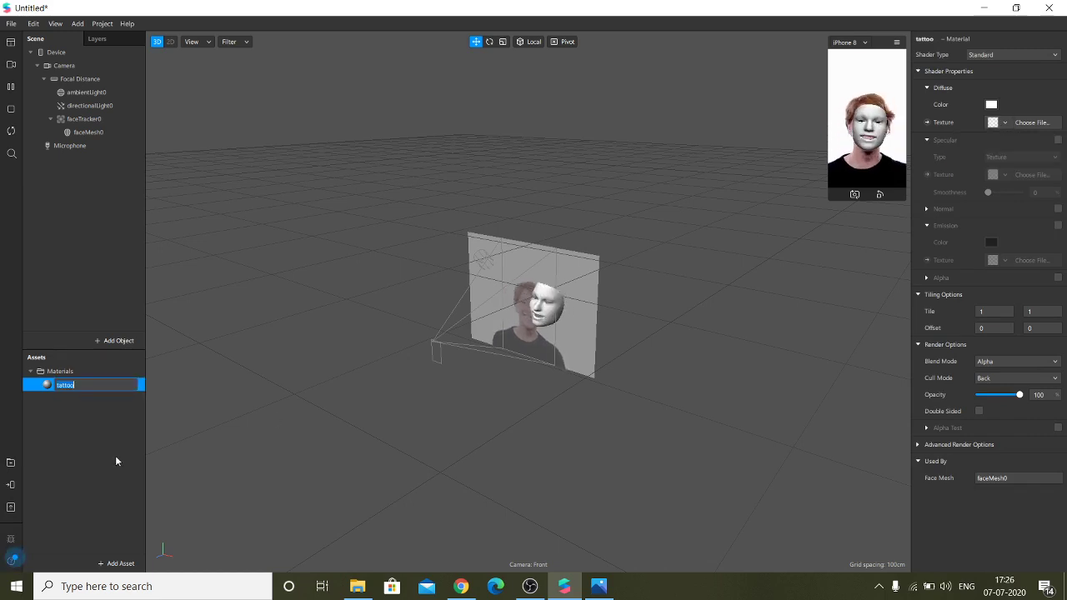
# Step: Import faceMasculine (1).png from the Downloads folder as a texture asset
pyautogui.click(120, 564)
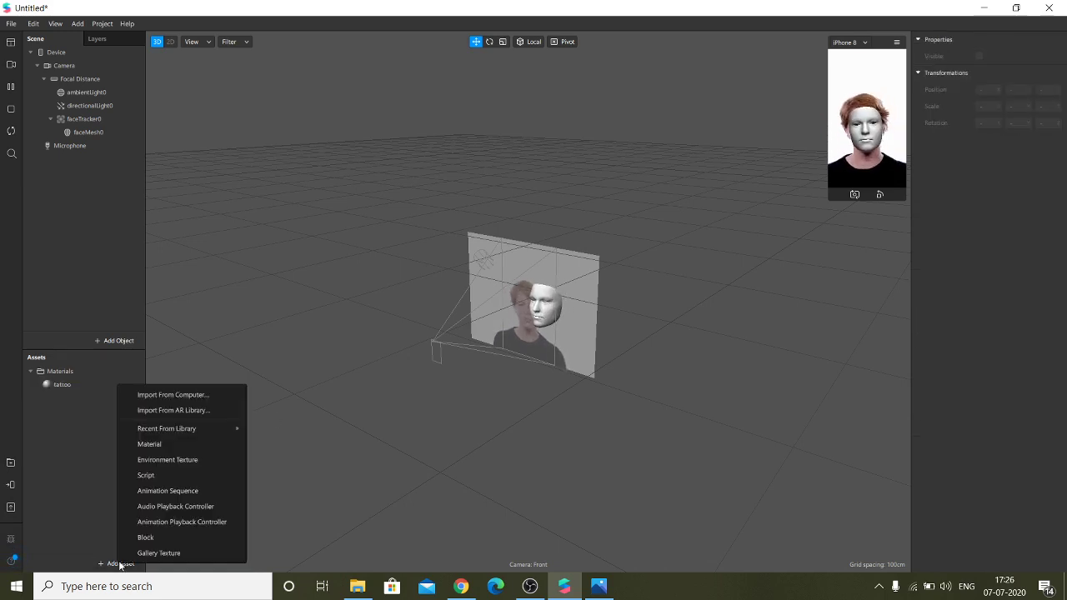
pyautogui.click(160, 399)
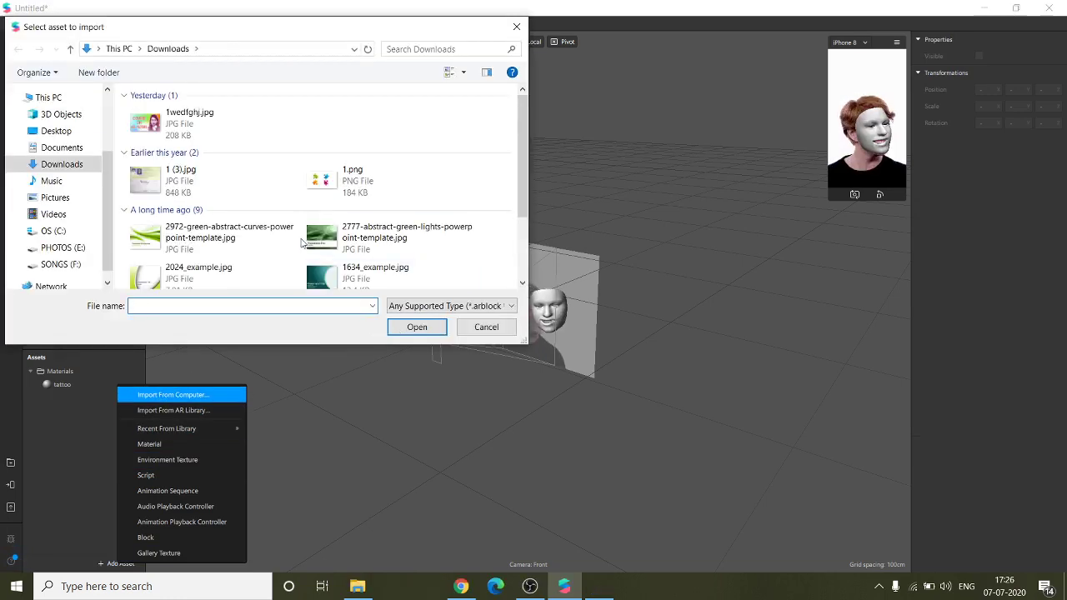
pyautogui.click(83, 169)
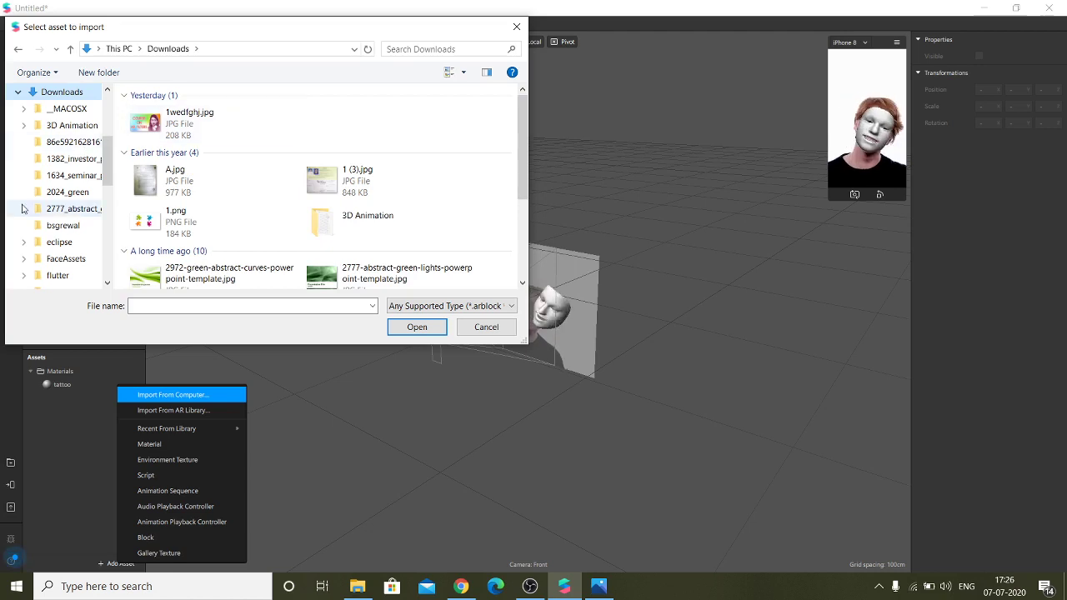
pyautogui.doubleClick(84, 93)
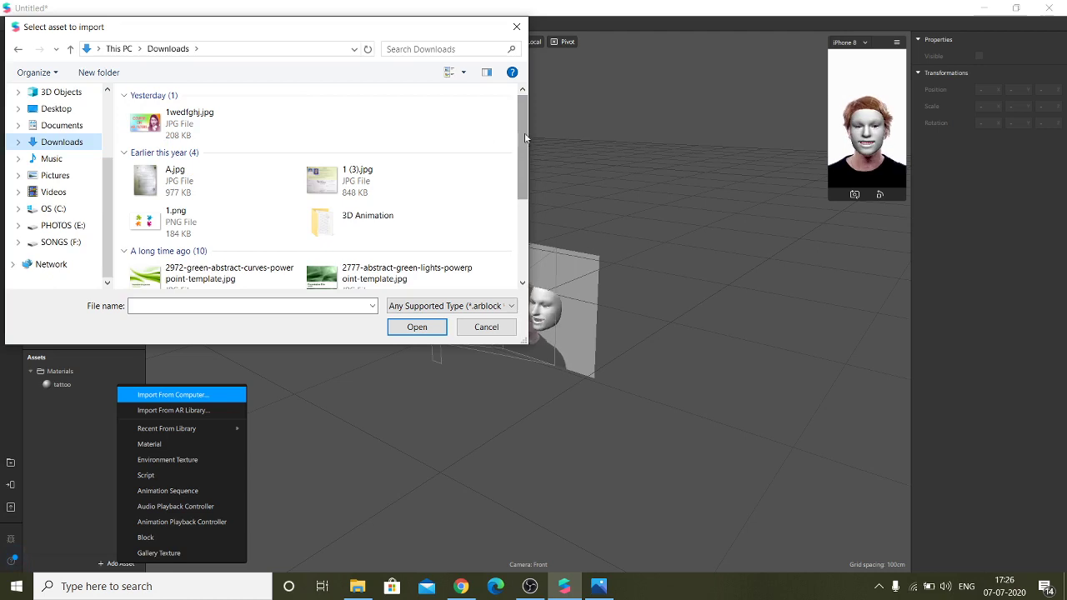
pyautogui.moveTo(524, 133)
pyautogui.mouseDown()
pyautogui.moveTo(536, 205)
pyautogui.moveTo(529, 117)
pyautogui.mouseUp()
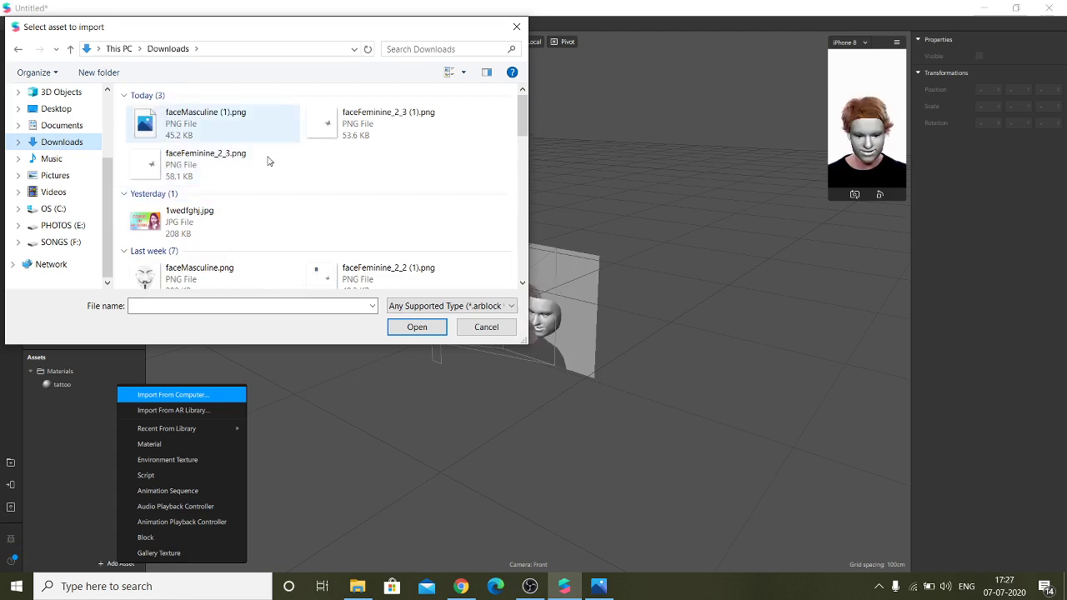
pyautogui.click(227, 115)
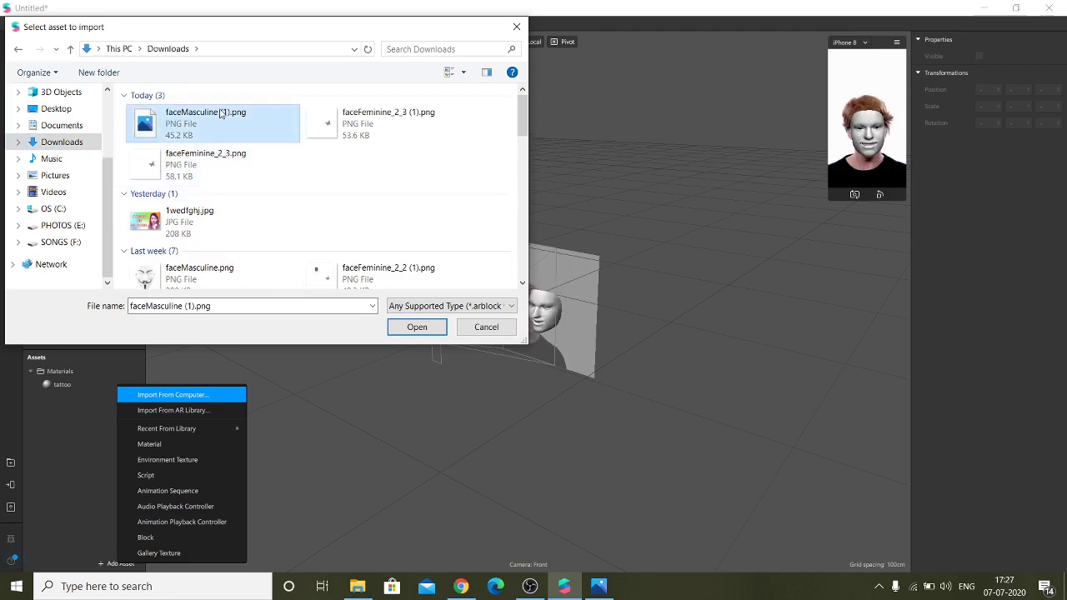
pyautogui.click(415, 327)
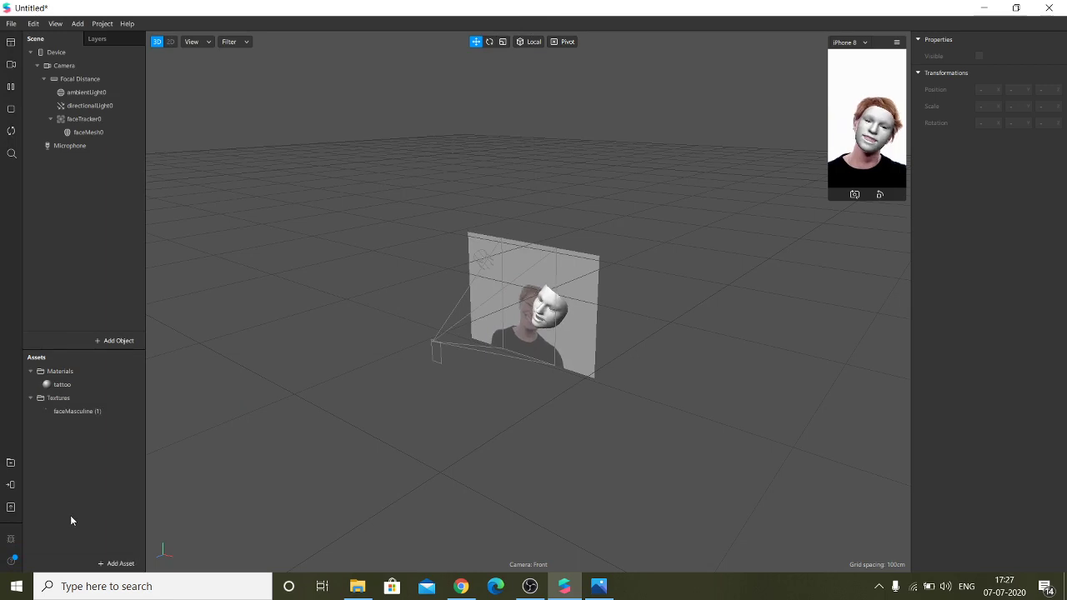
# Step: Set the tattoo material's Diffuse Texture to faceMasculine (1), showing the King sticker
pyautogui.click(59, 386)
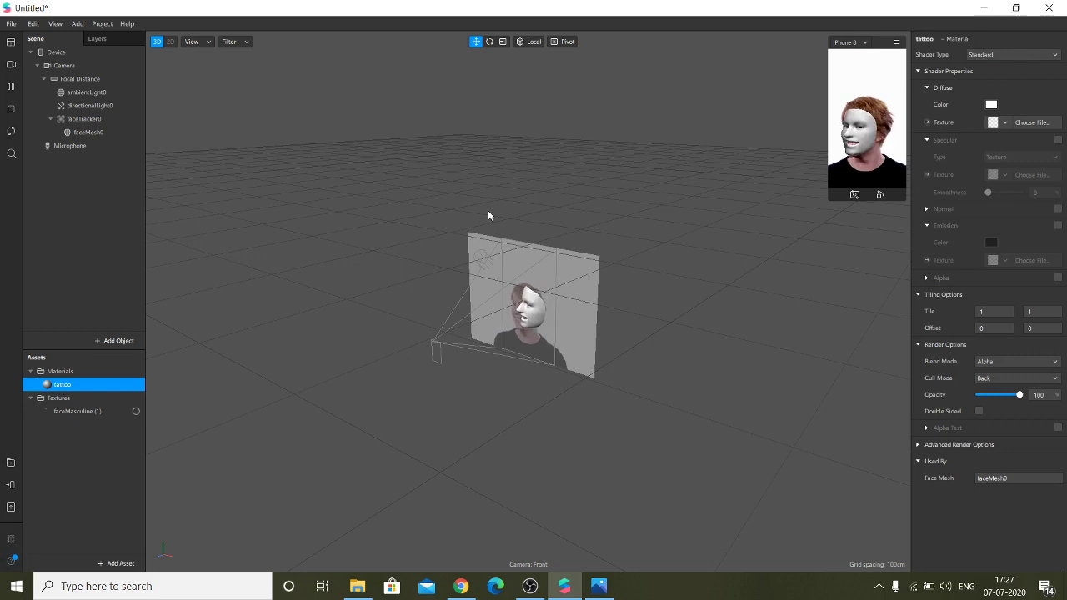
pyautogui.click(1004, 123)
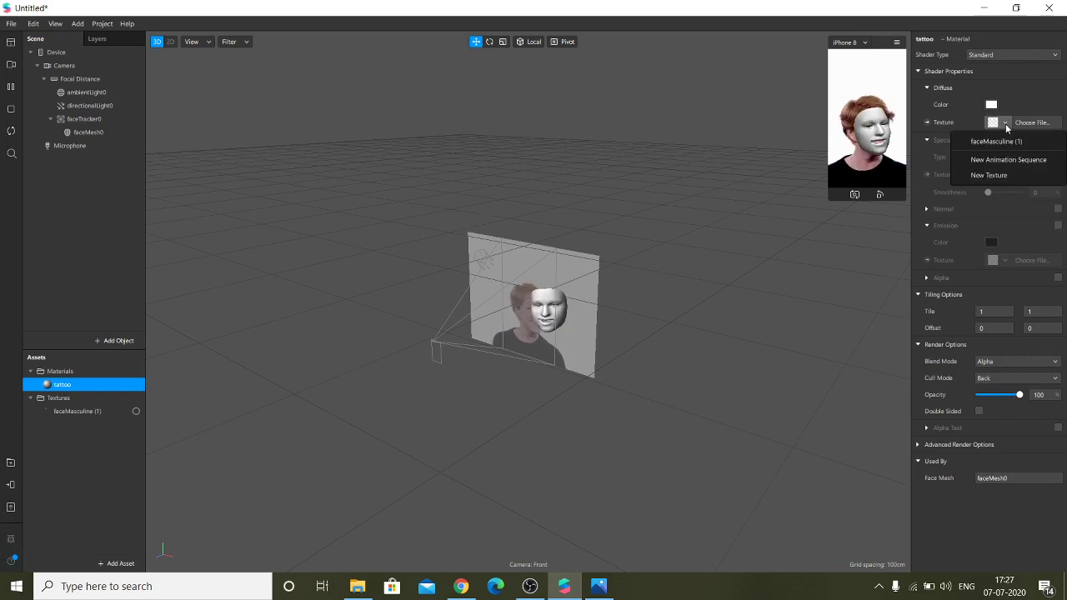
pyautogui.click(998, 141)
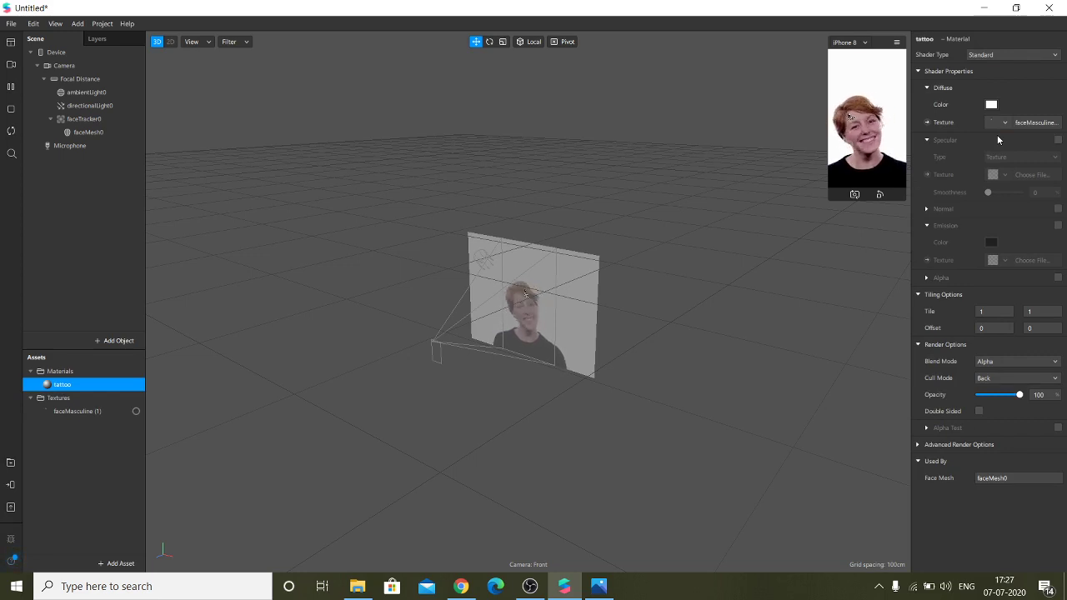
# Step: Try Flat and Physically-Based shaders on the tattoo material and remove its texture
pyautogui.click(987, 55)
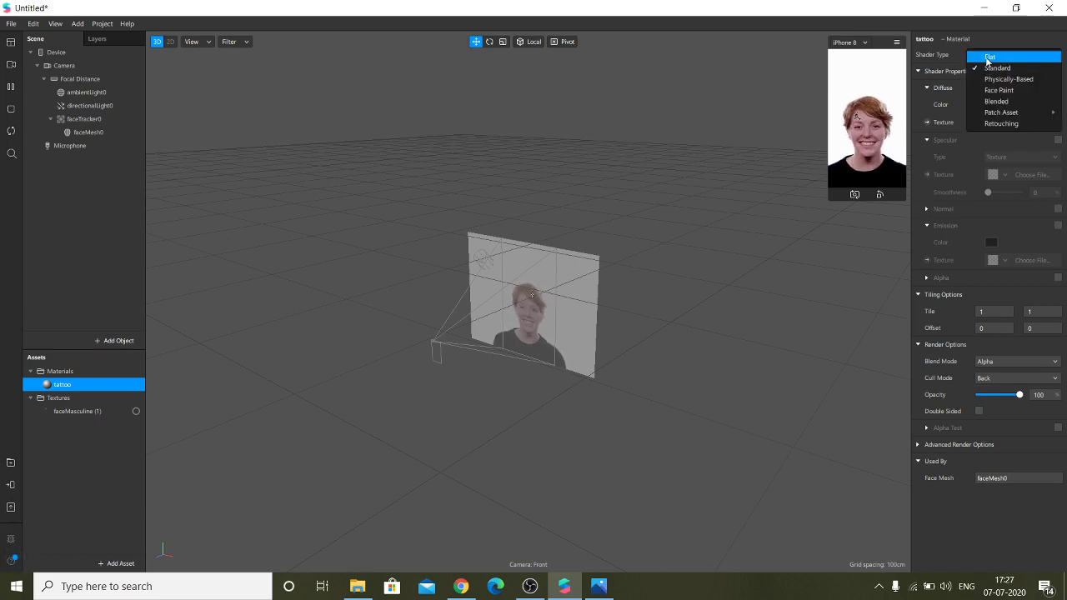
pyautogui.click(994, 57)
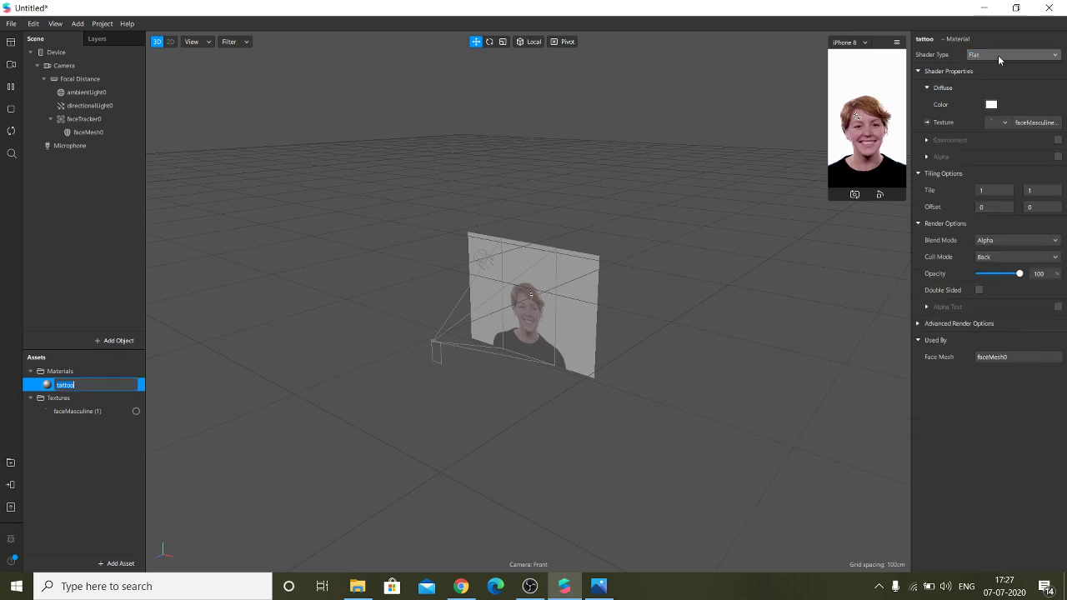
pyautogui.click(998, 54)
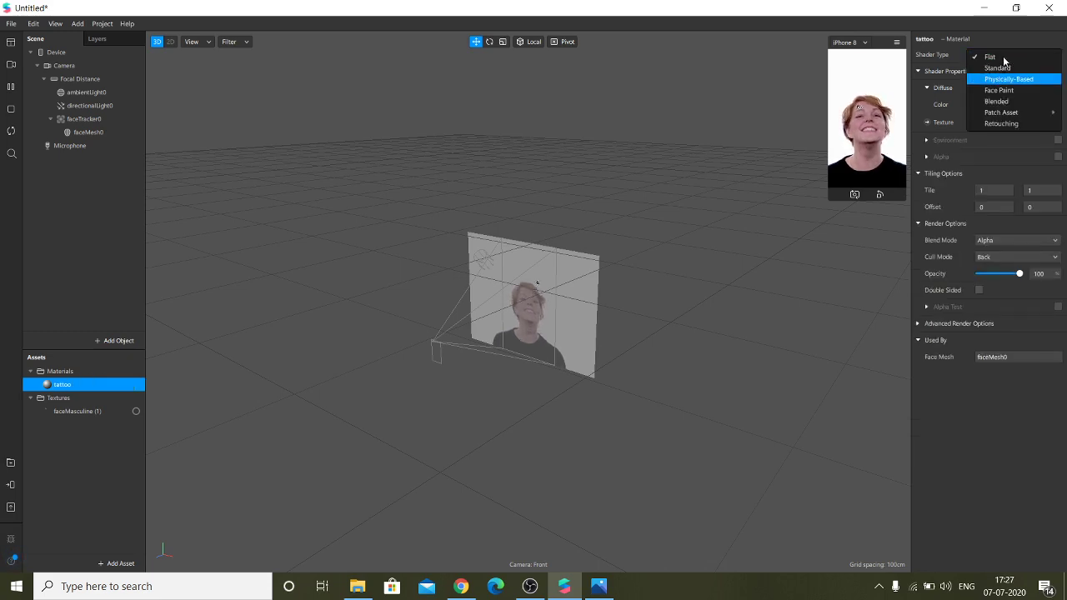
pyautogui.click(1008, 79)
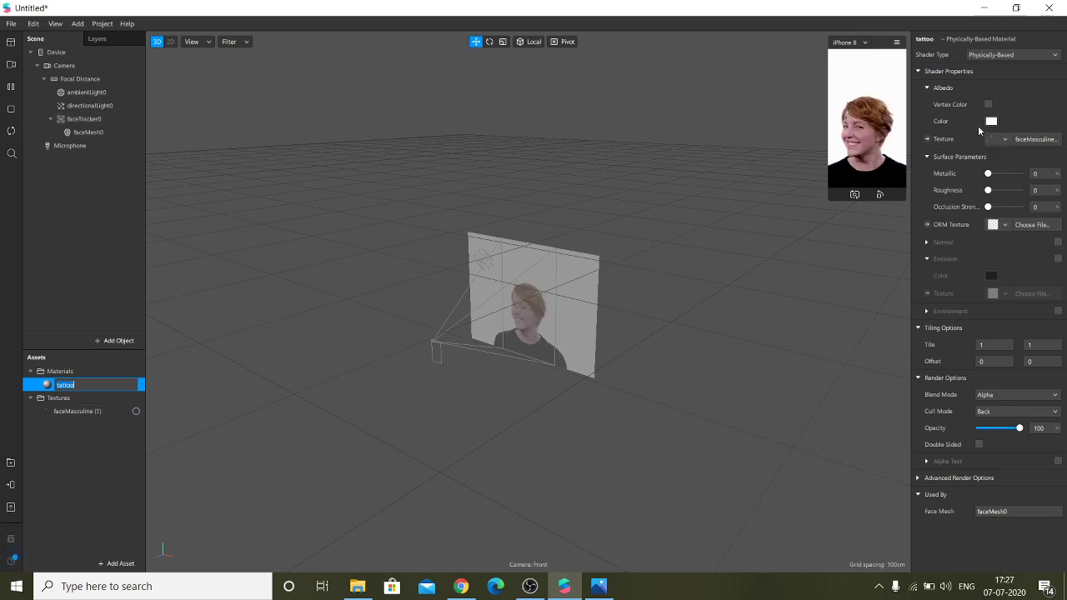
pyautogui.click(1005, 139)
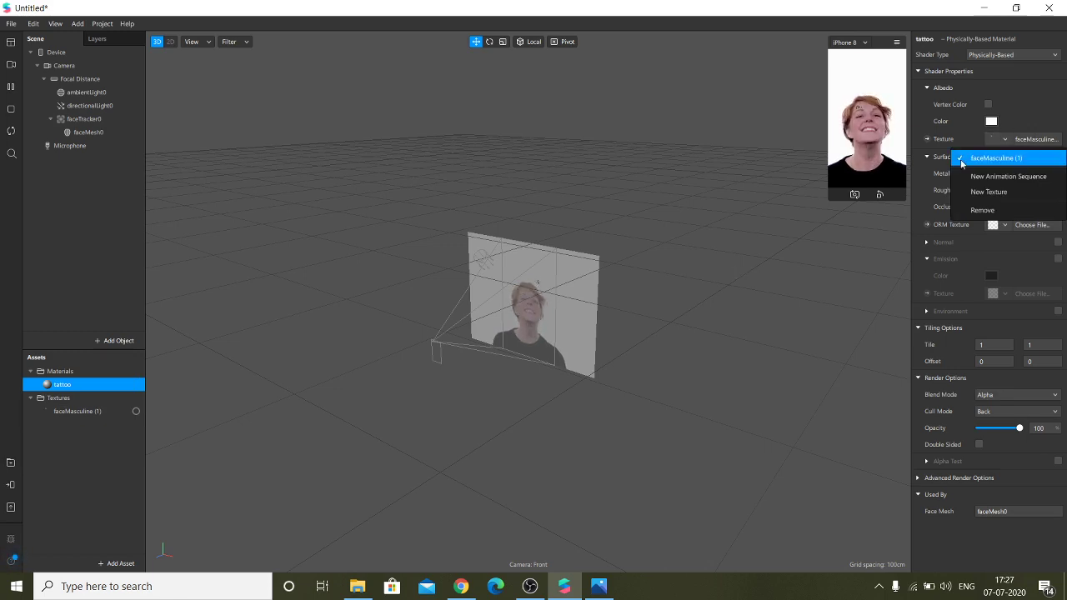
pyautogui.click(978, 210)
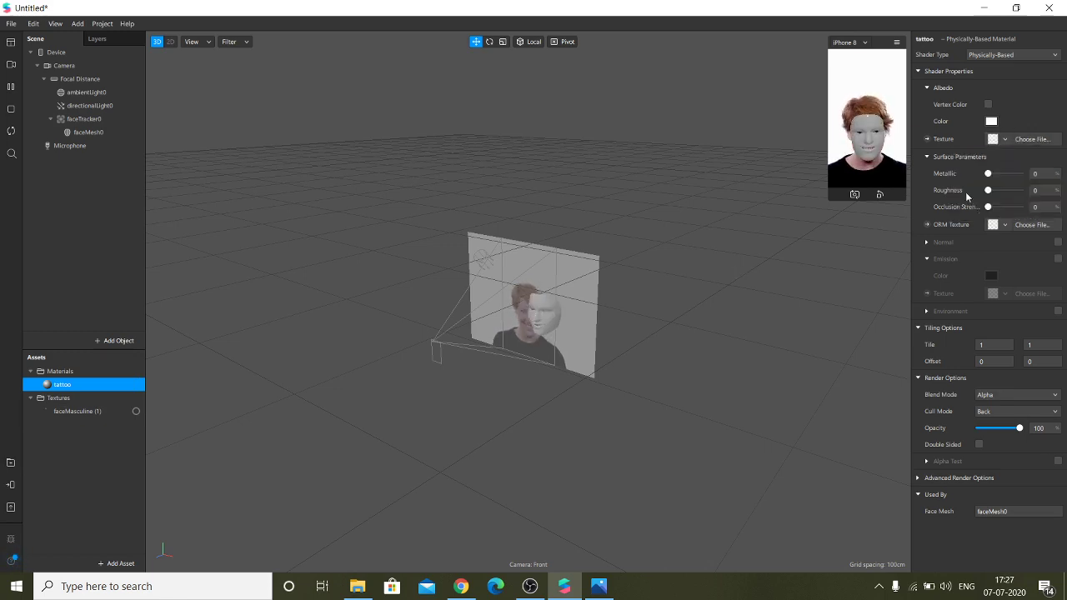
# Step: Preview on a woman's face and set the tattoo material to the Standard shader
pyautogui.click(11, 64)
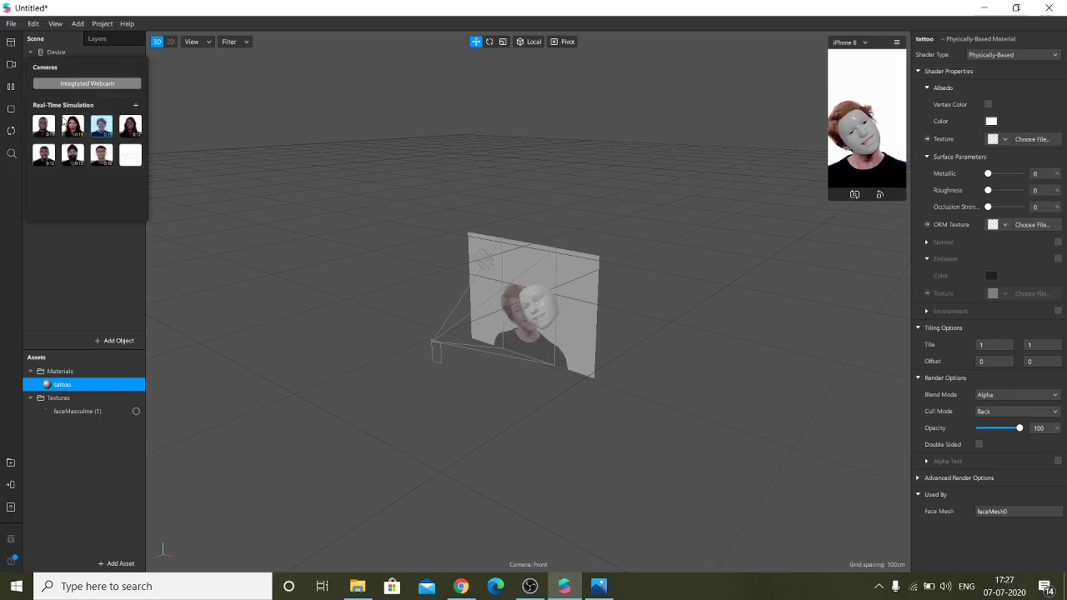
pyautogui.click(75, 127)
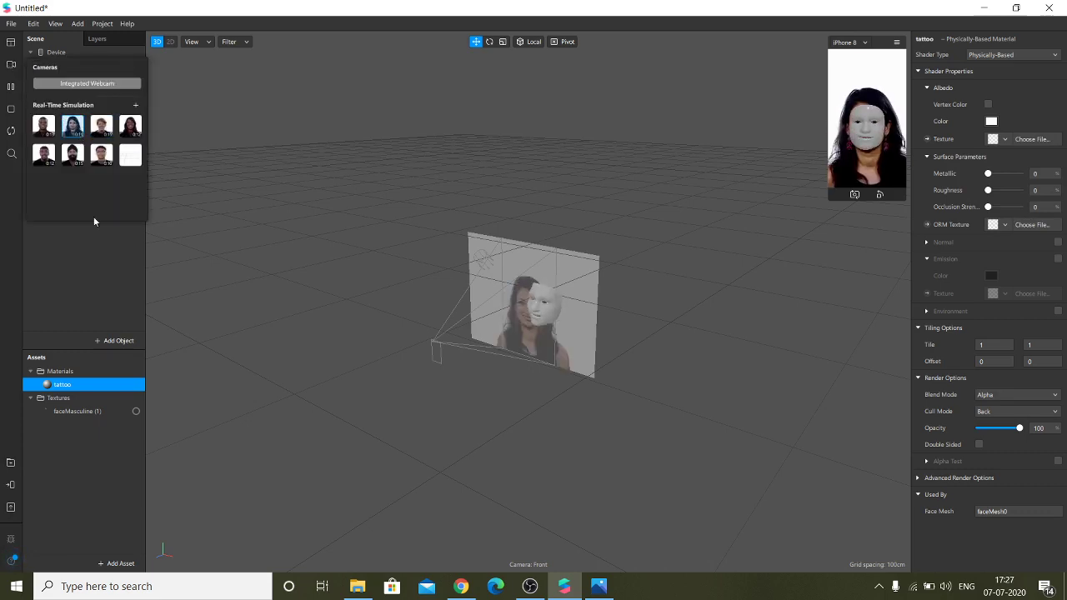
pyautogui.click(993, 57)
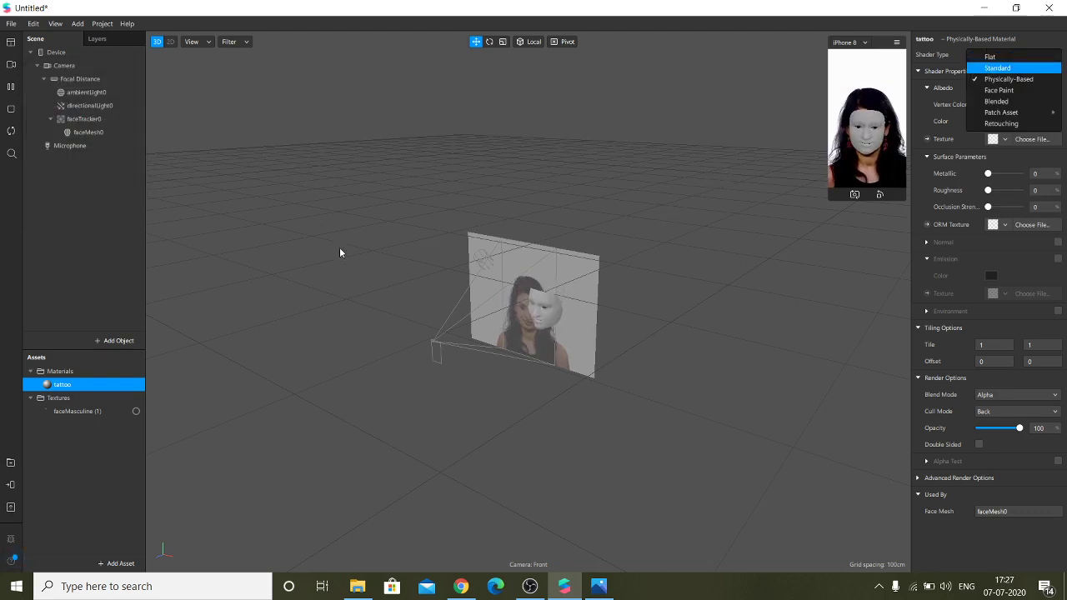
pyautogui.press('Return')
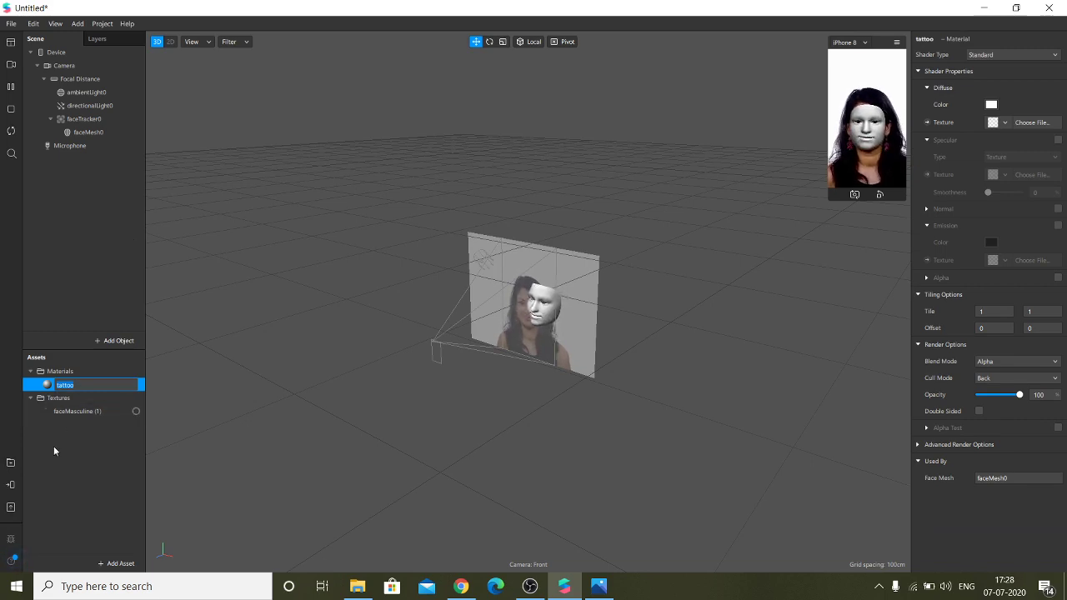
# Step: Import faceFeminine_2_3.png from Downloads as a second texture
pyautogui.click(84, 461)
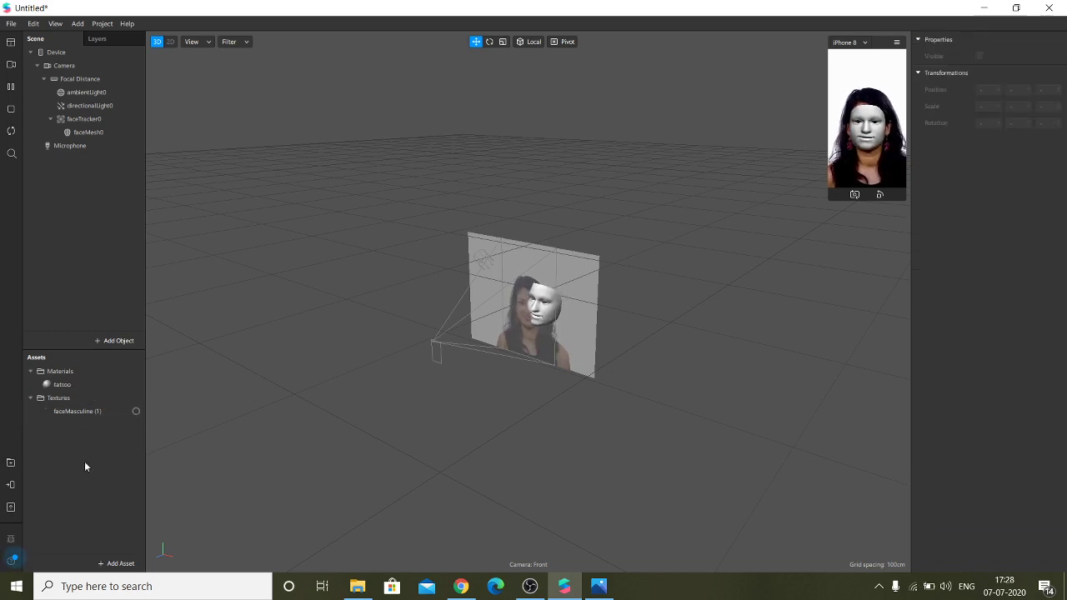
pyautogui.click(111, 564)
pyautogui.click(149, 393)
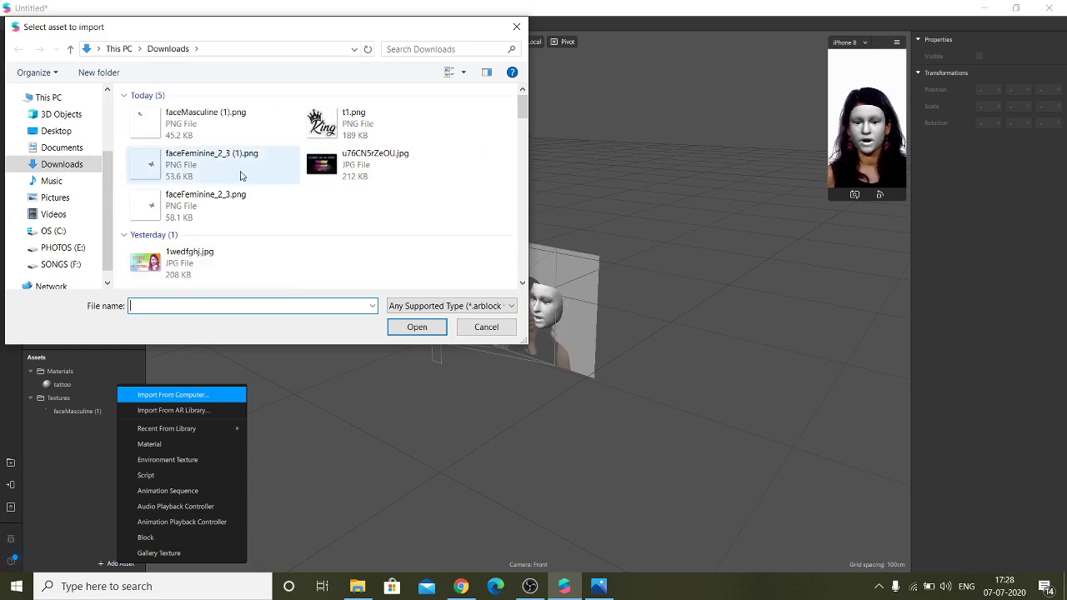
pyautogui.click(231, 210)
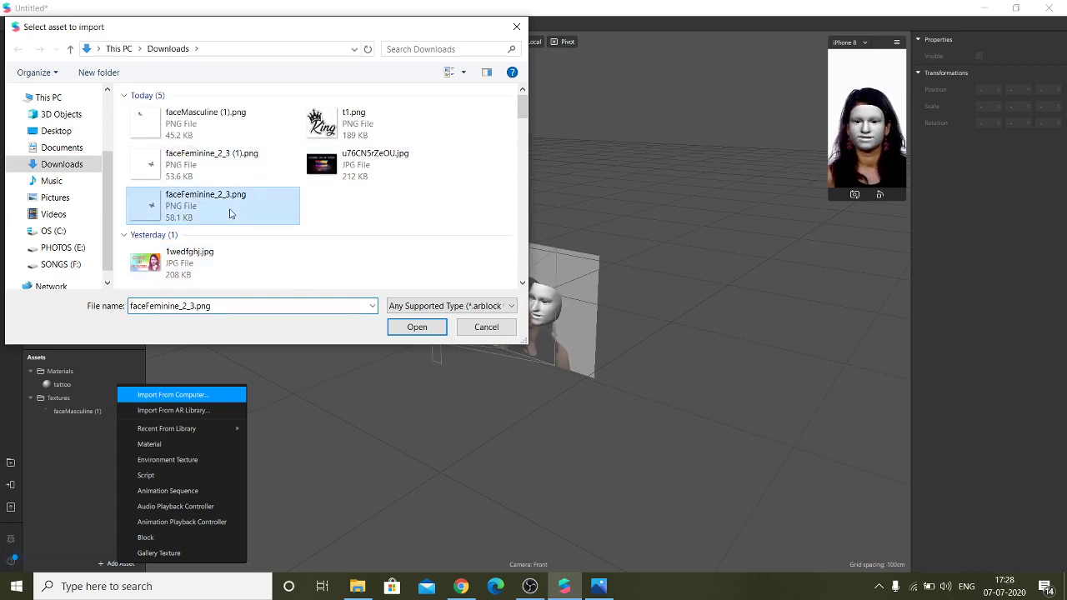
pyautogui.click(401, 326)
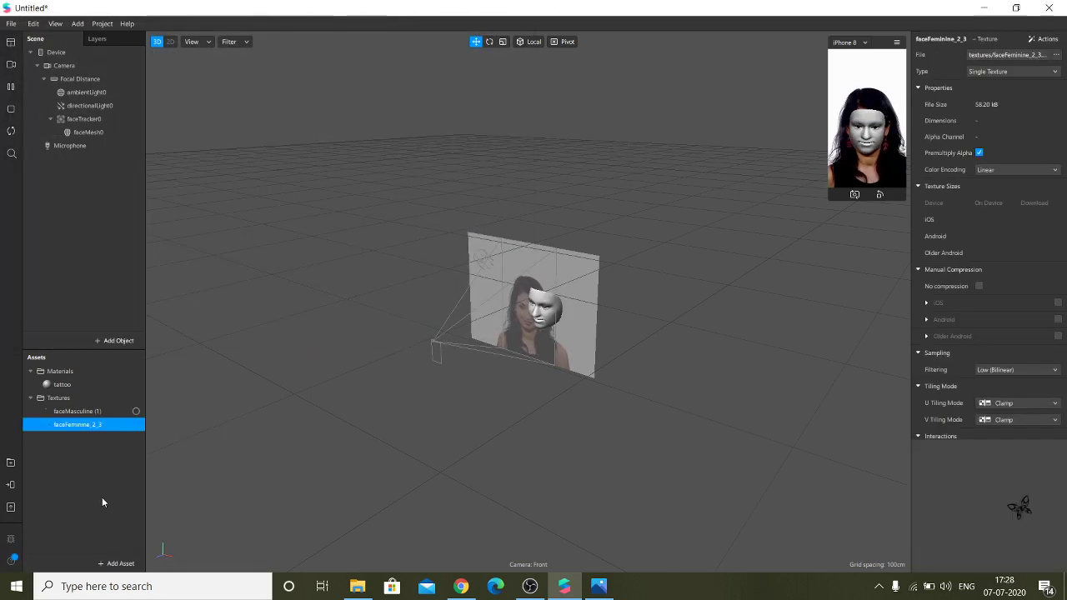
# Step: Give the tattoo material the faceFeminine_2_3 texture and the Face Paint shader
pyautogui.click(62, 384)
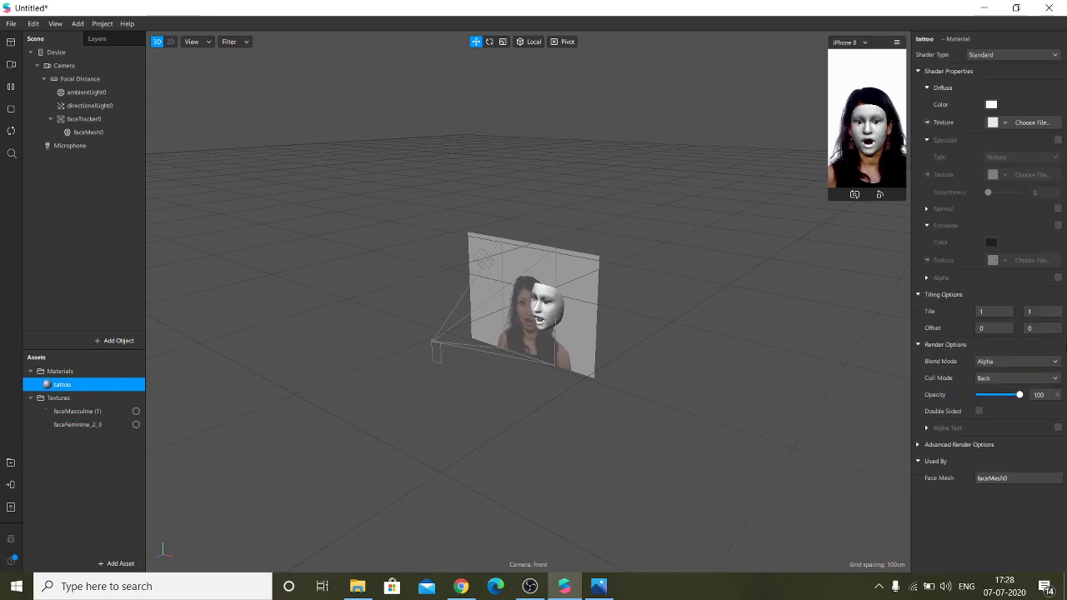
pyautogui.click(1006, 123)
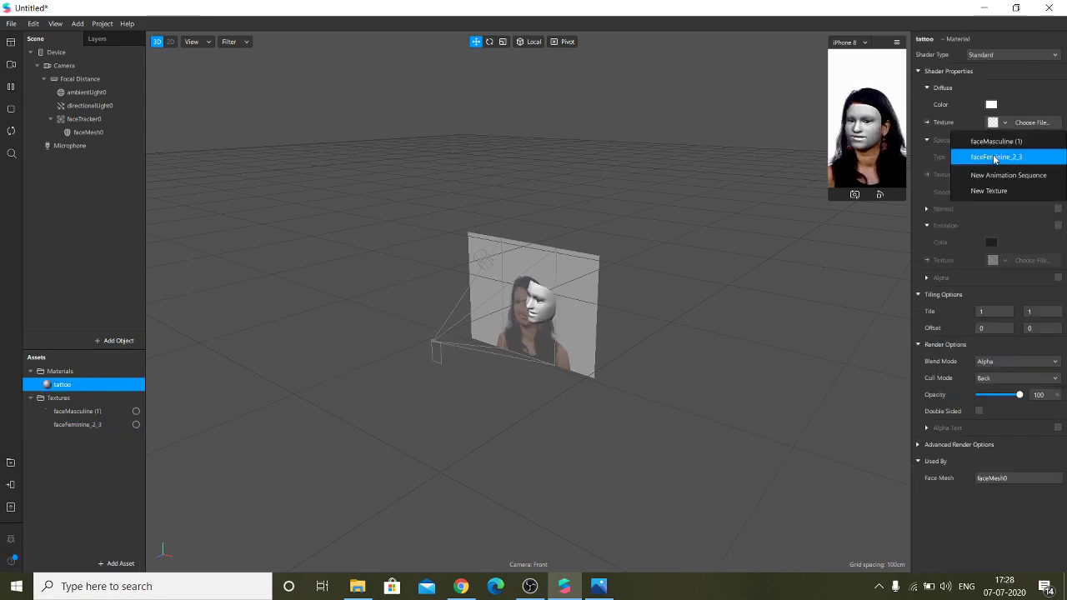
pyautogui.click(993, 157)
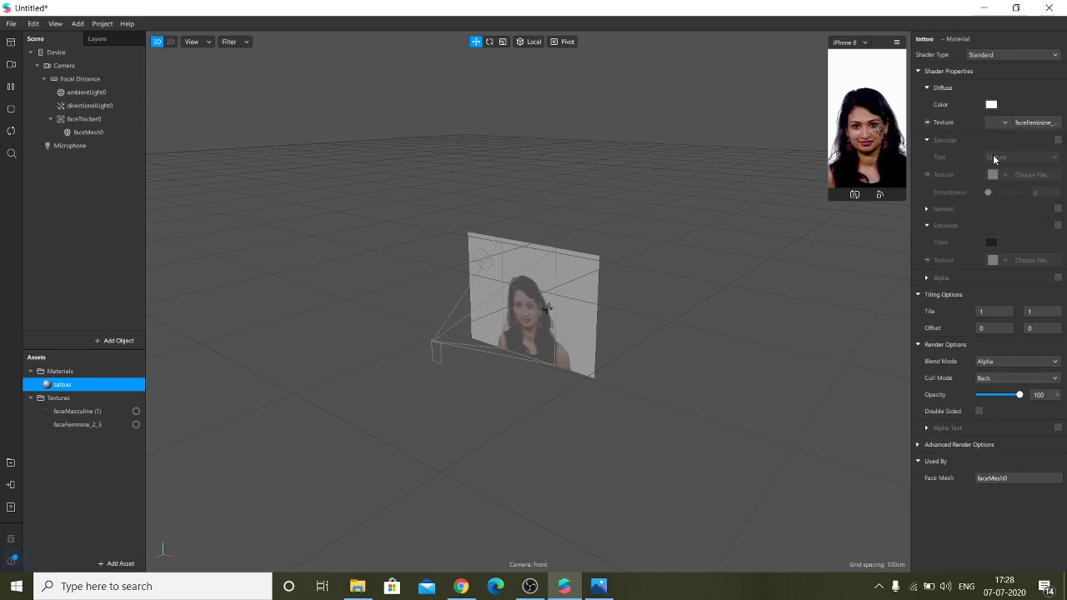
pyautogui.click(1009, 63)
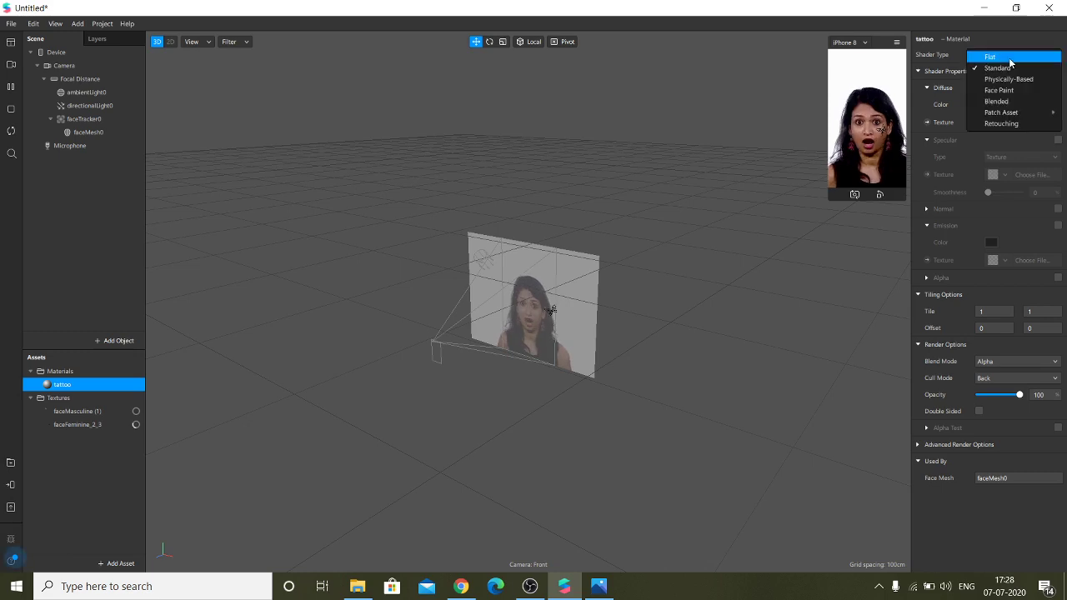
pyautogui.click(1001, 92)
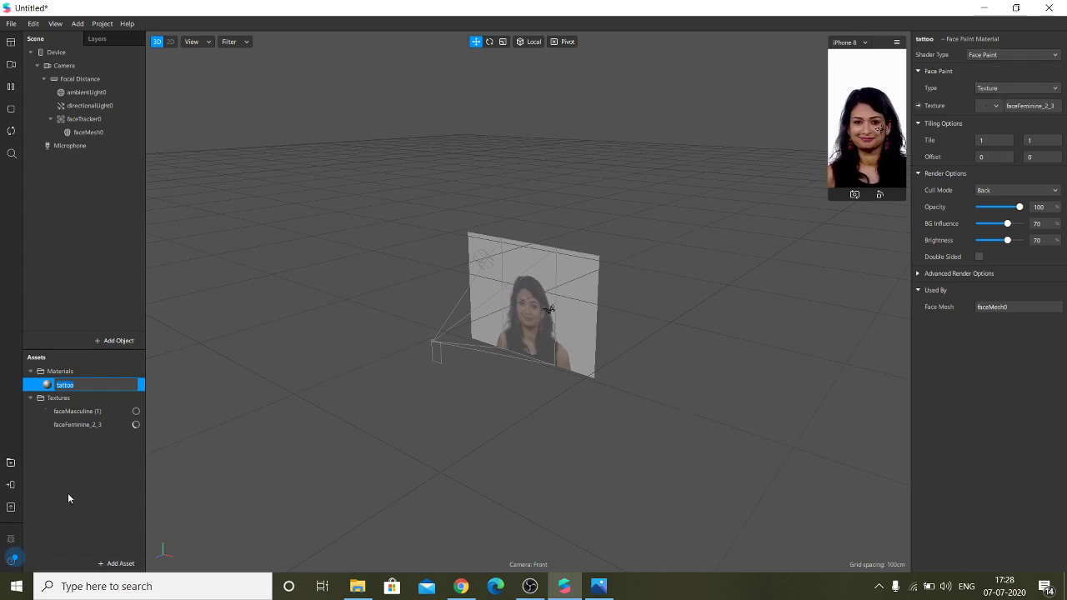
pyautogui.click(74, 349)
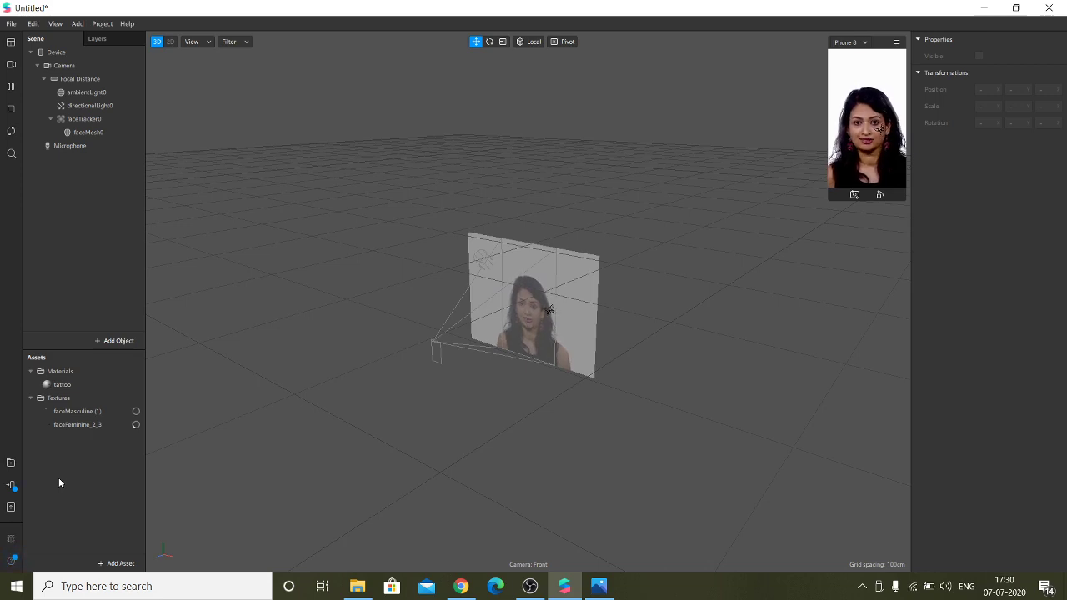
pyautogui.click(10, 484)
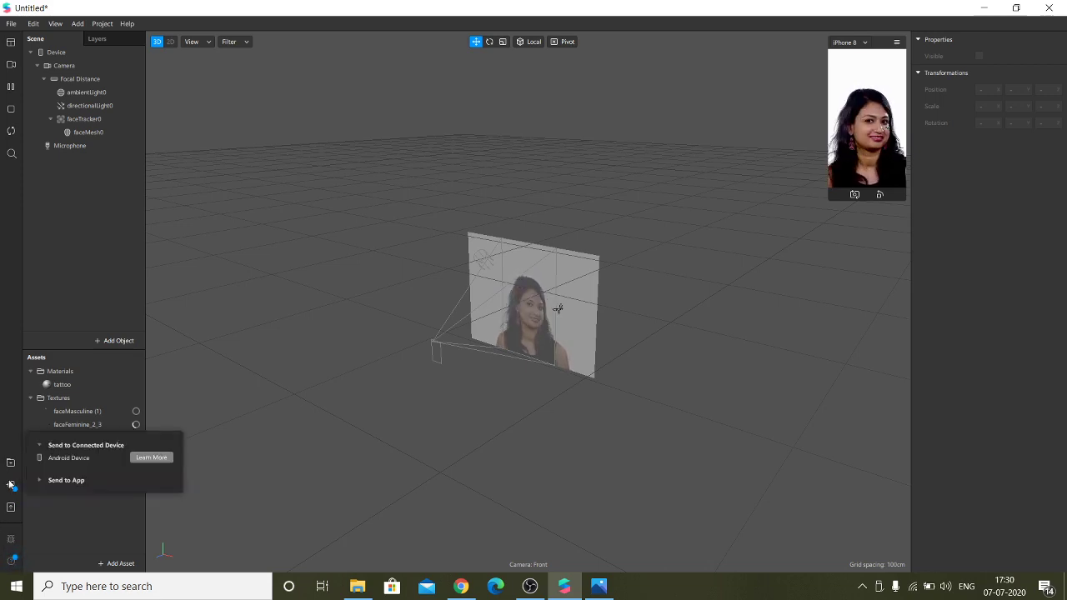
pyautogui.click(38, 442)
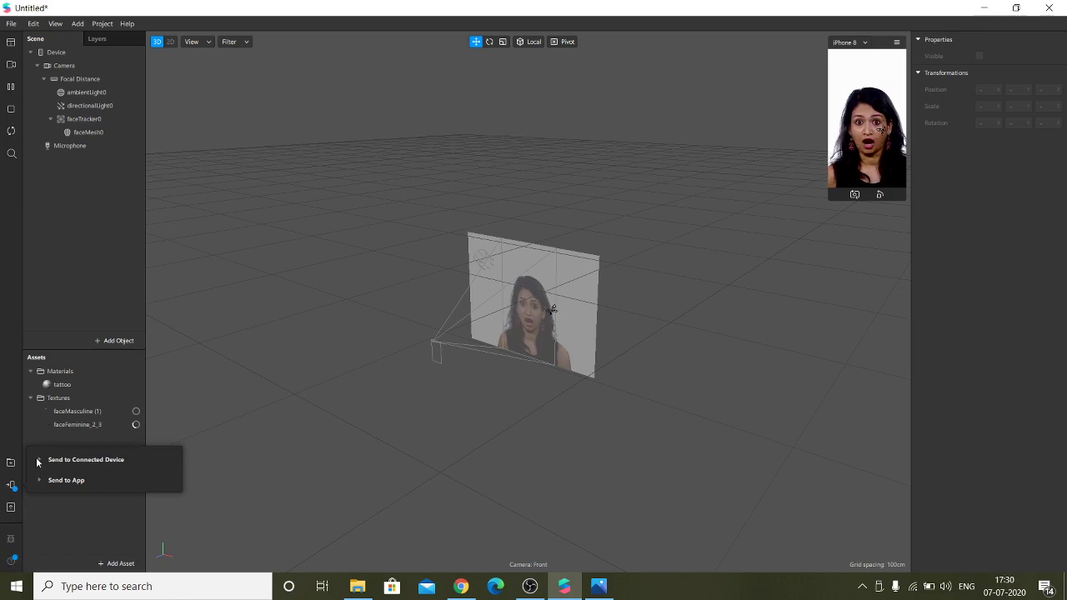
pyautogui.click(38, 447)
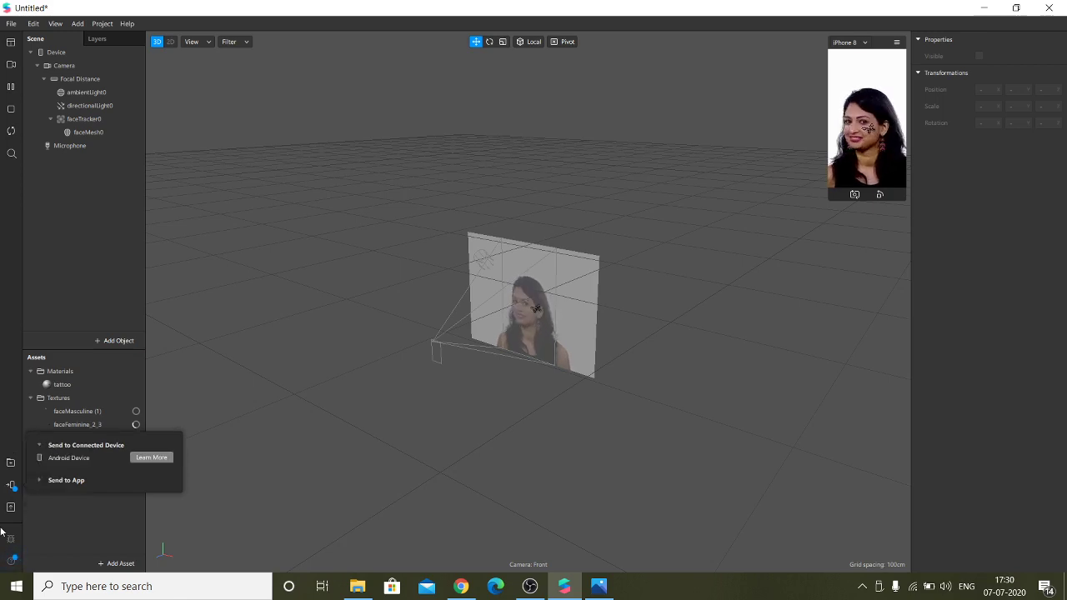
pyautogui.click(69, 515)
pyautogui.click(12, 487)
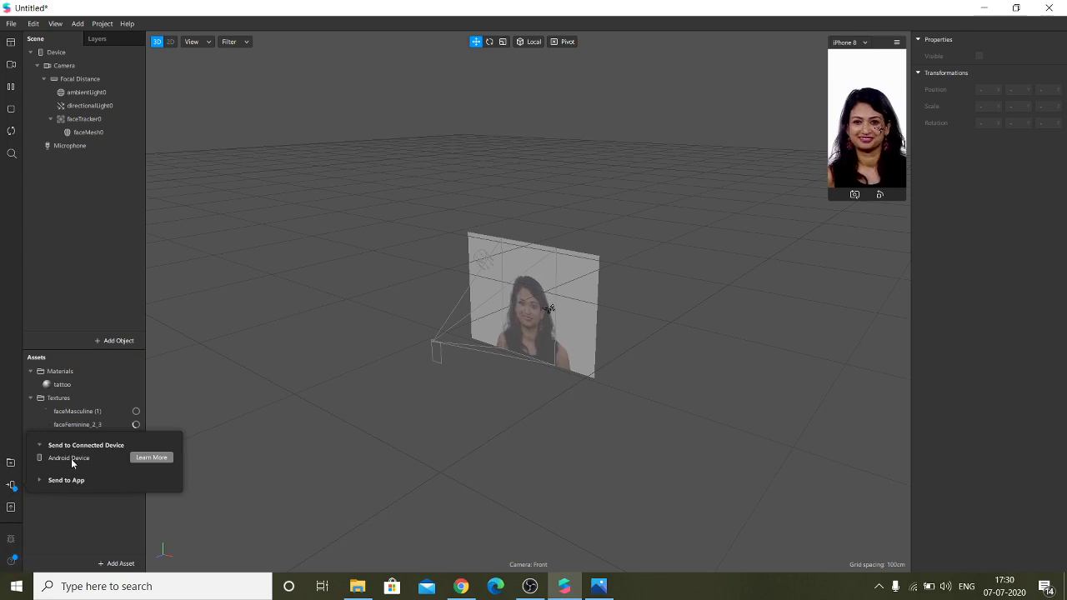
pyautogui.click(72, 507)
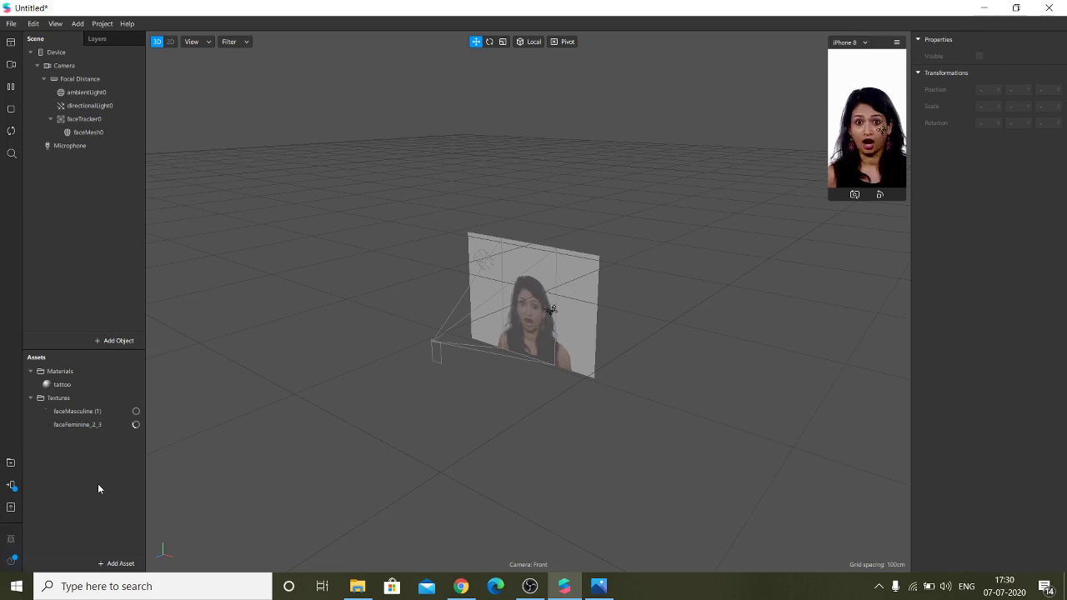
pyautogui.click(11, 485)
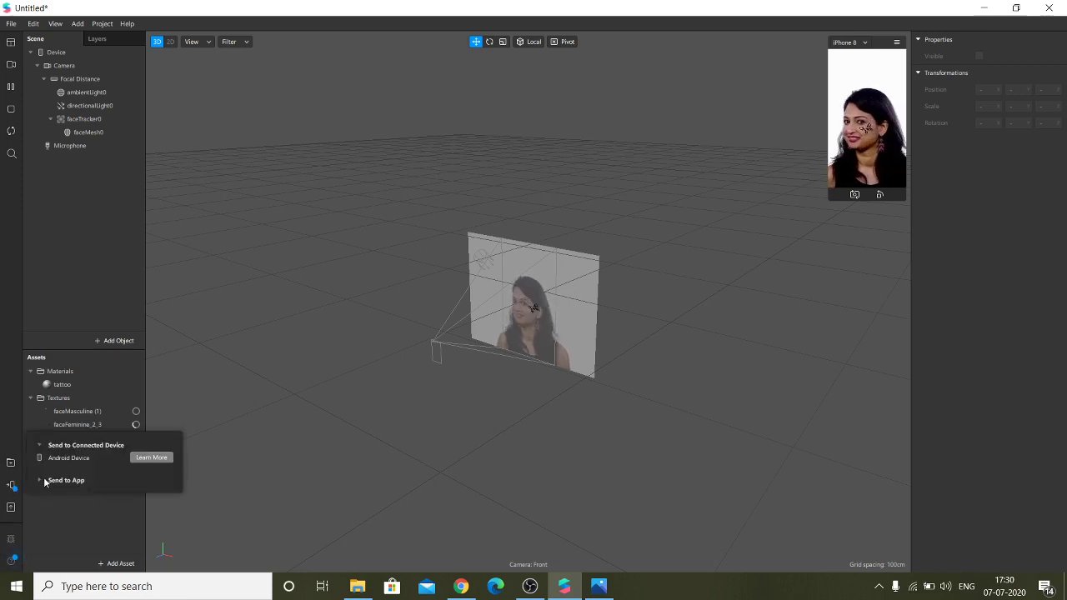
pyautogui.click(43, 479)
# Step: Send the effect to Facebook Camera, then bring up the Export & Upload Effect dialog
pyautogui.click(42, 496)
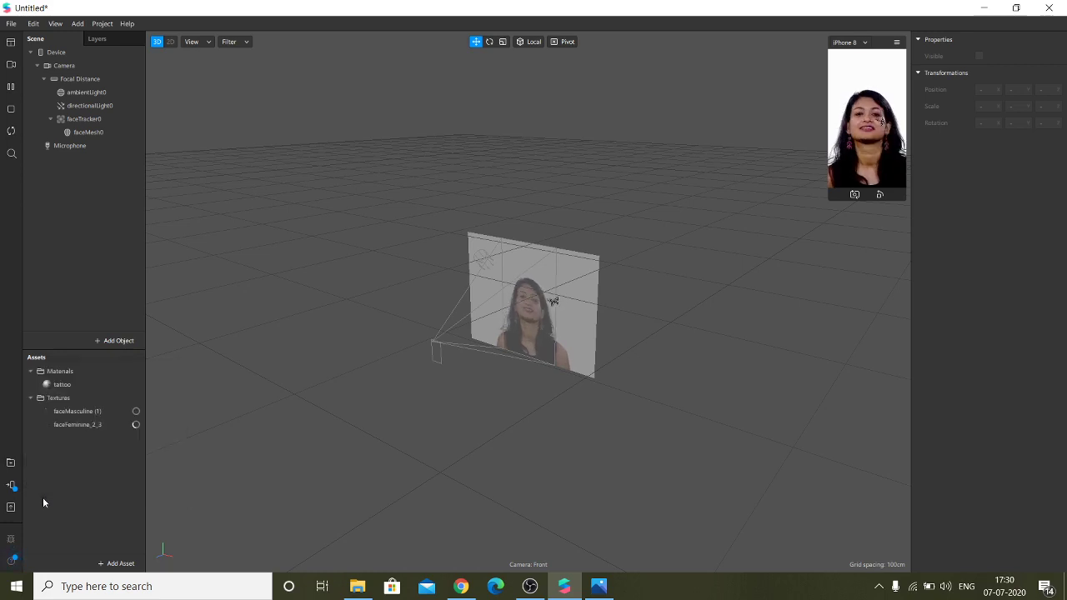
pyautogui.click(5, 489)
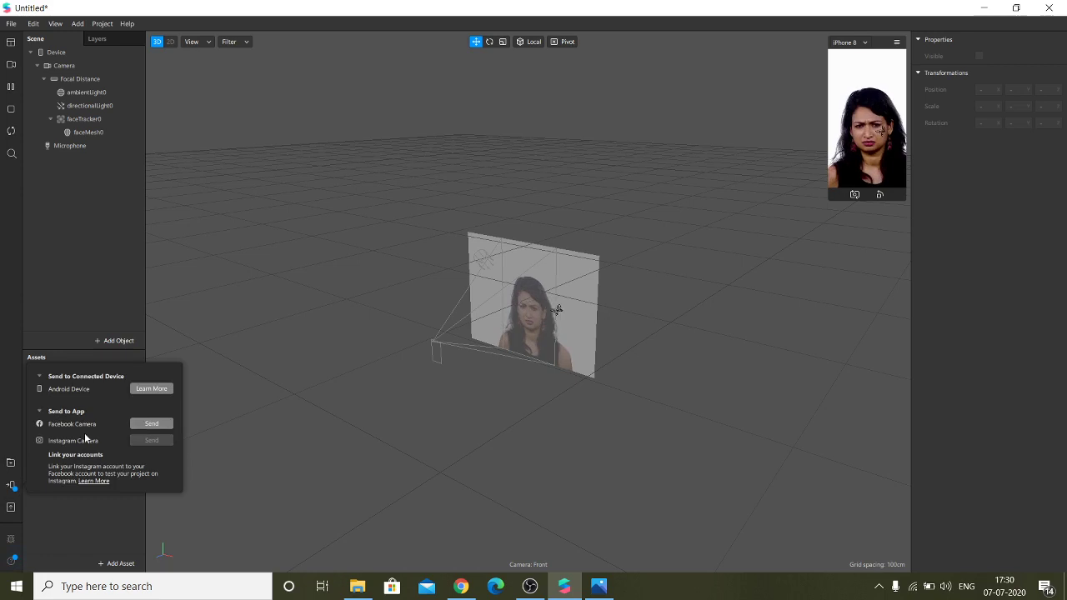
pyautogui.click(157, 424)
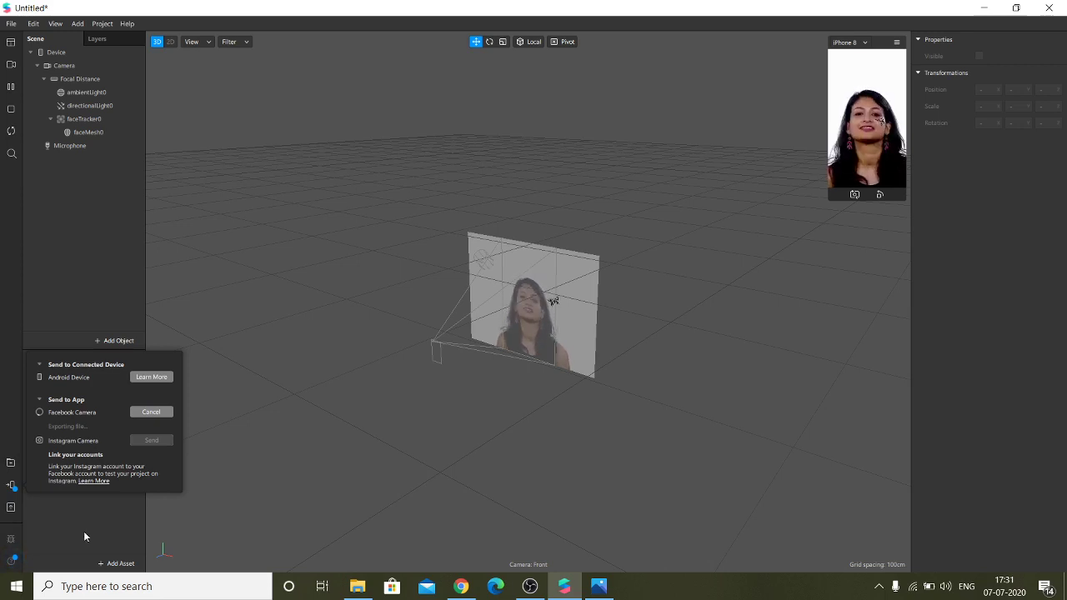
pyautogui.click(90, 516)
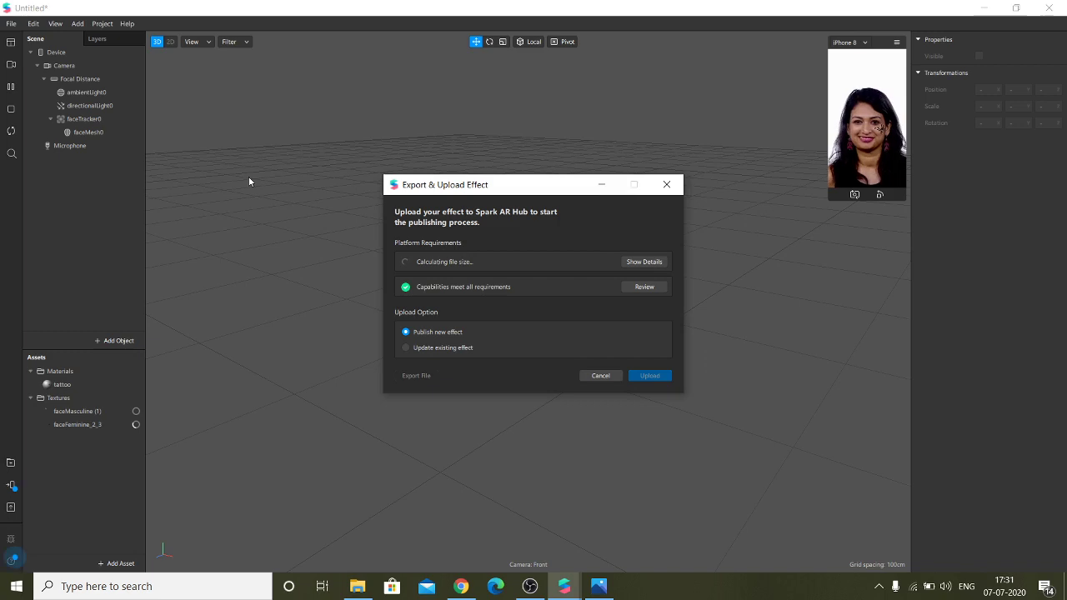
# Step: Close the Export & Upload dialog, minimise Spark AR, and dismiss Pixlr's Save Image notice
pyautogui.click(667, 185)
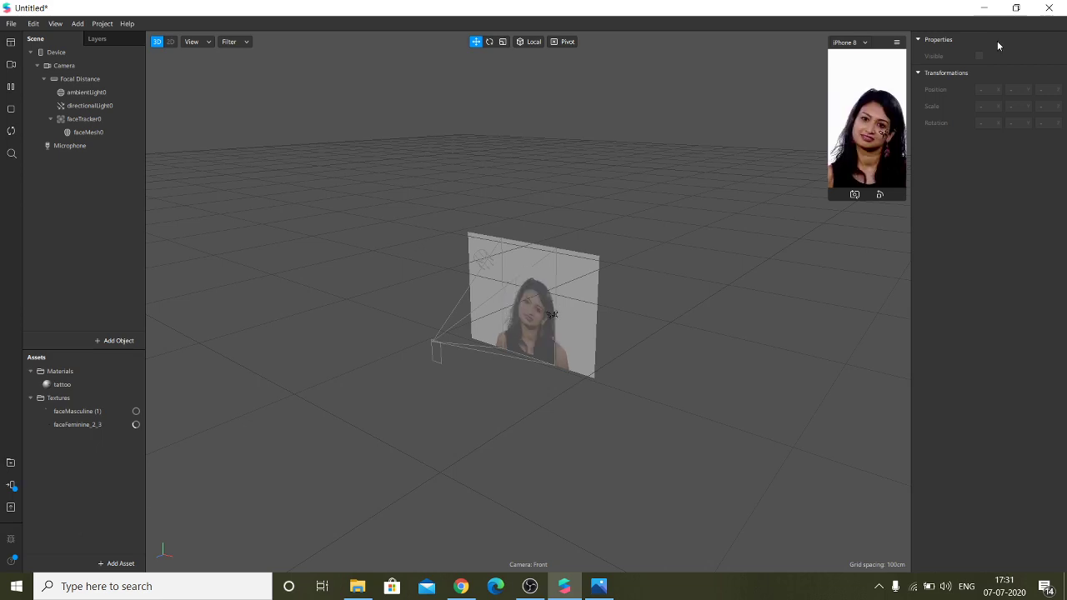
pyautogui.click(984, 7)
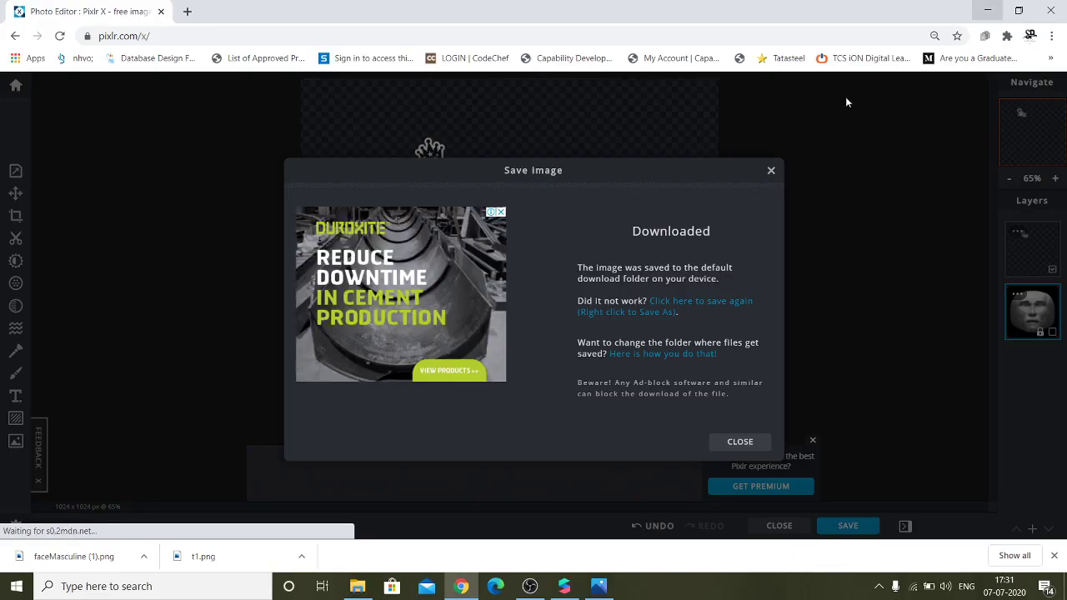
pyautogui.click(771, 170)
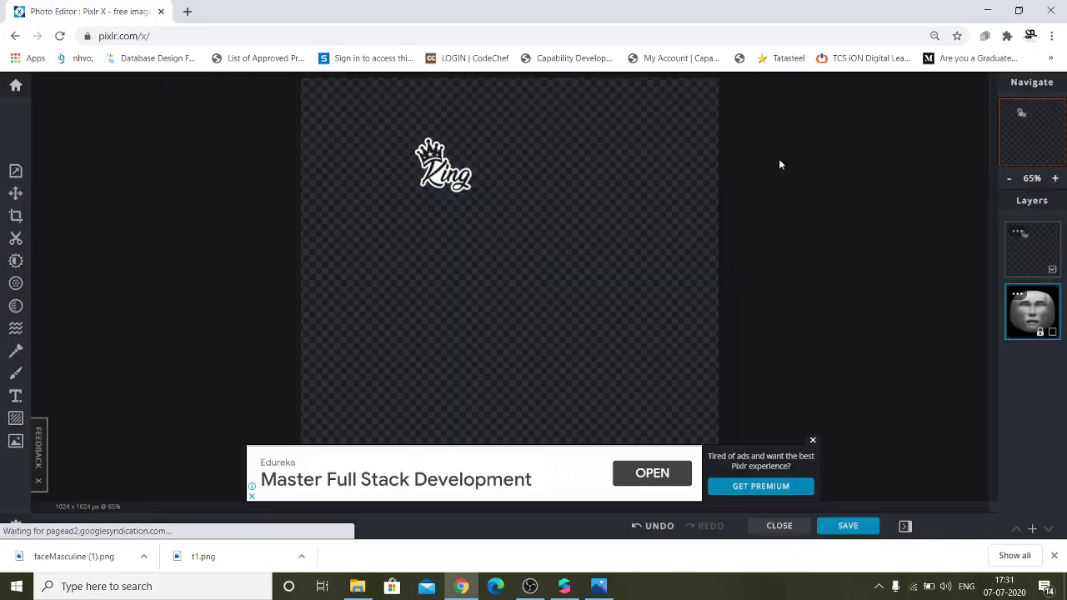
# Step: Minimise Chrome so Windows Photos shows the t1.jpg King crown picture
pyautogui.click(984, 8)
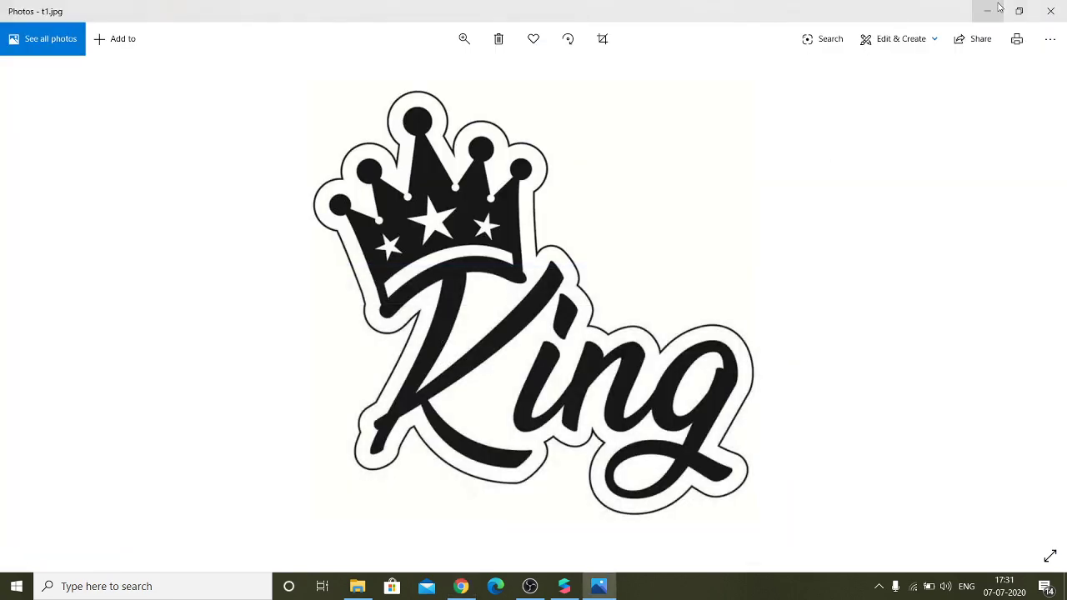